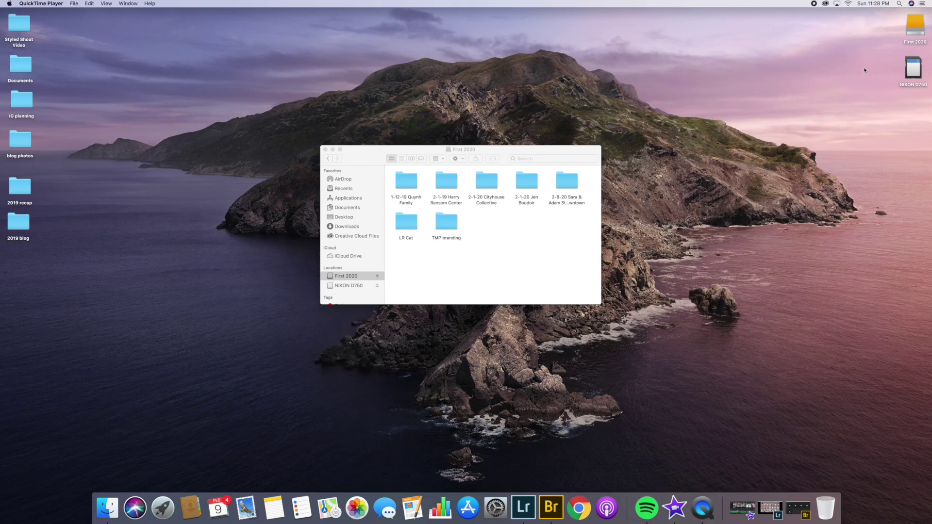
- Open the NIKON D750 card's DCIM > 217ND750 folder and place its window below First 2020
{"action": "double_click", "coordinate": [917, 79]}
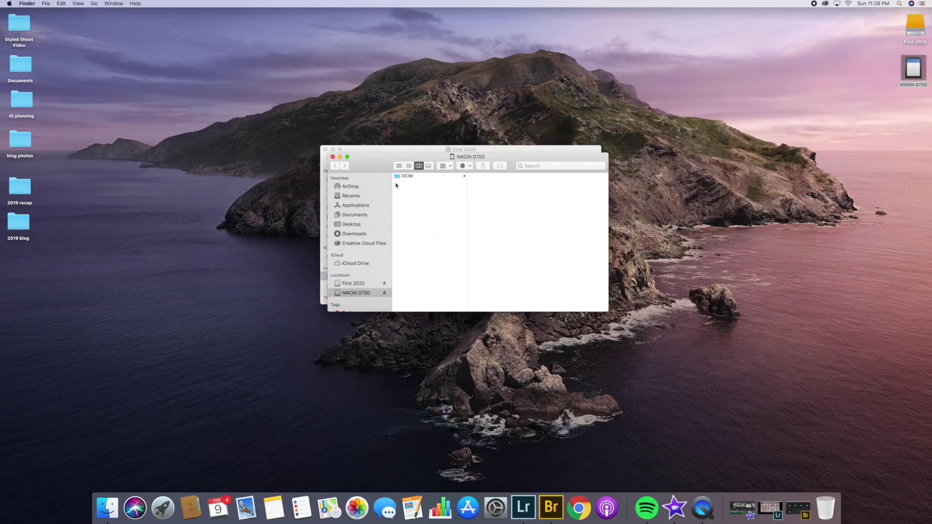
{"action": "left_click", "coordinate": [405, 176]}
{"action": "left_click", "coordinate": [480, 176]}
{"action": "left_click_drag", "start_coordinate": [542, 160], "coordinate": [530, 314]}
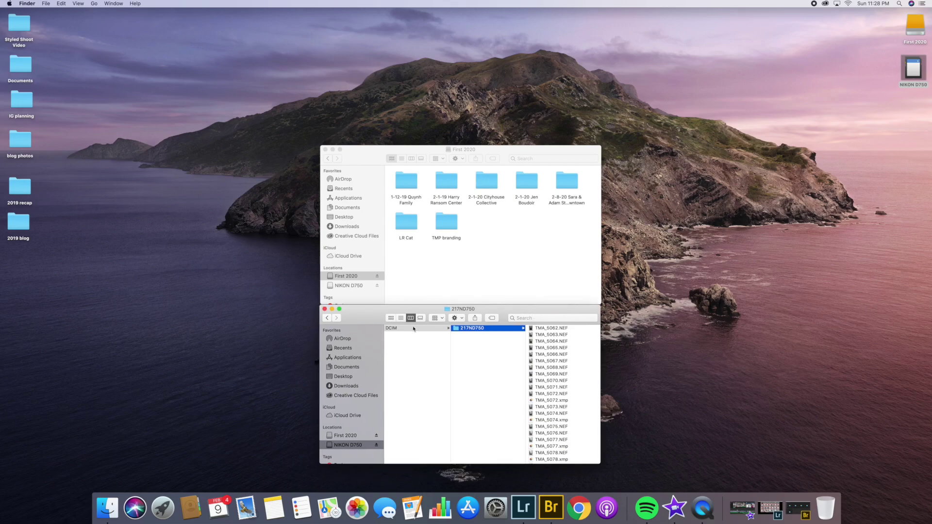
- Select all 605 photo files on the card and bring the First 2020 window forward
{"action": "left_click", "coordinate": [543, 329]}
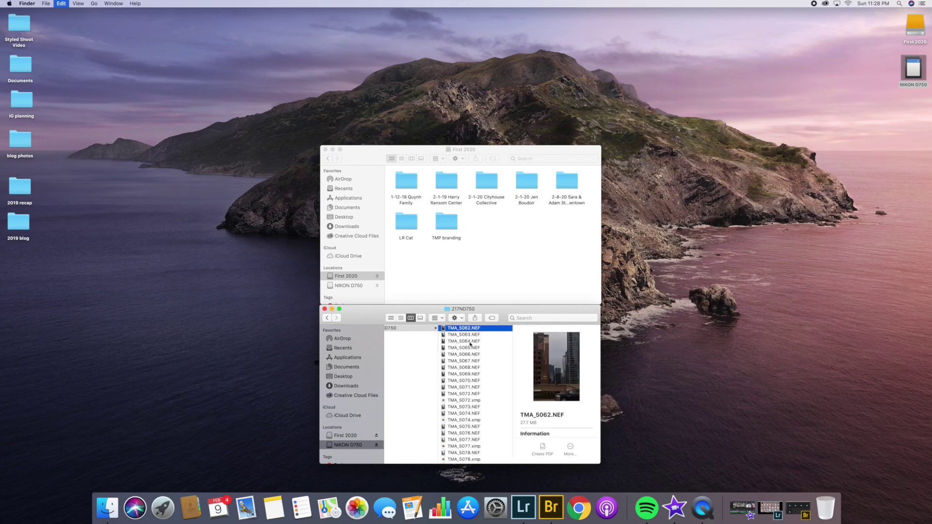
{"action": "key", "text": "super+a"}
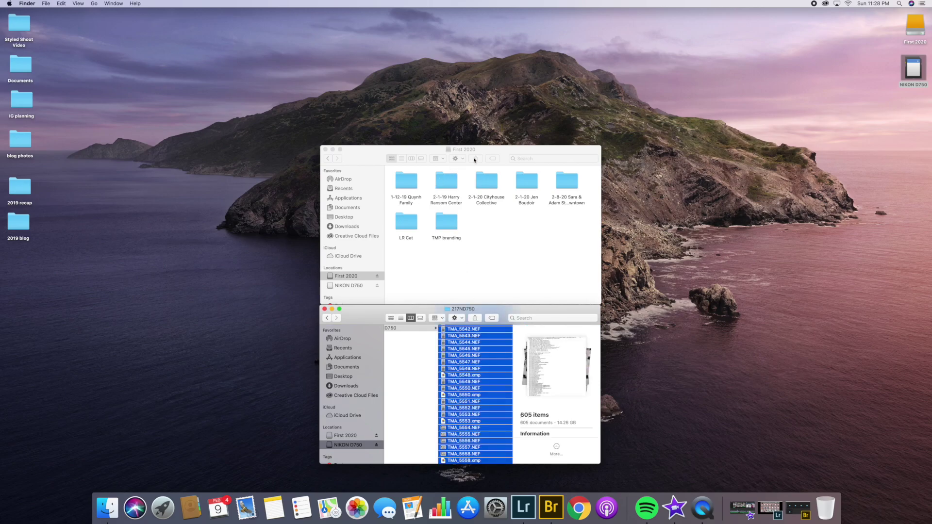
{"action": "left_click", "coordinate": [489, 153]}
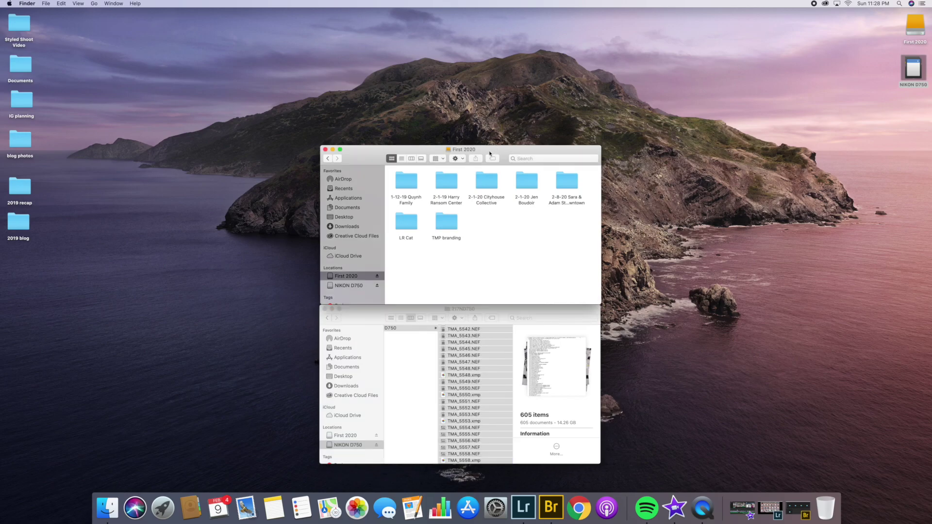
- Copy the card's selected NEF and xmp files into the rooftop downtown shoot's All RAWs folder and verify them
{"action": "double_click", "coordinate": [569, 188]}
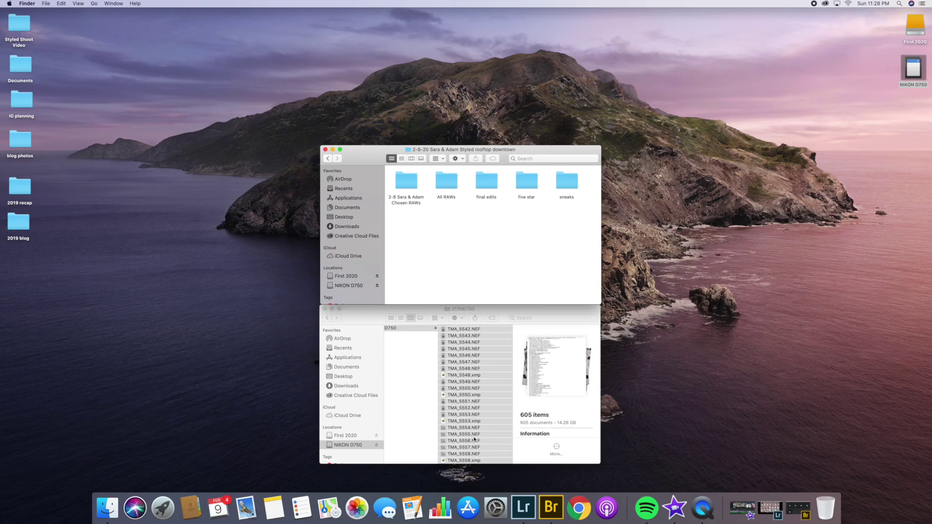
{"action": "left_click", "coordinate": [473, 313]}
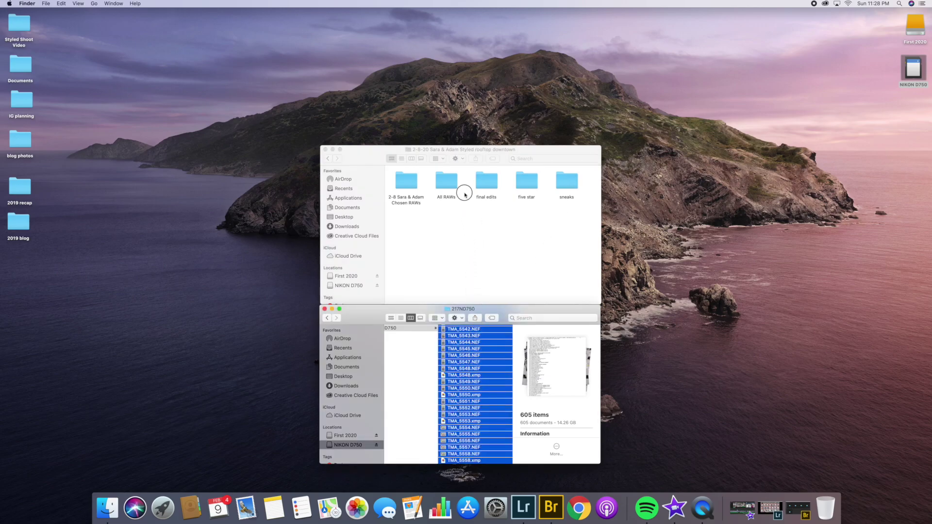
{"action": "left_click_drag", "start_coordinate": [465, 194], "coordinate": [449, 186]}
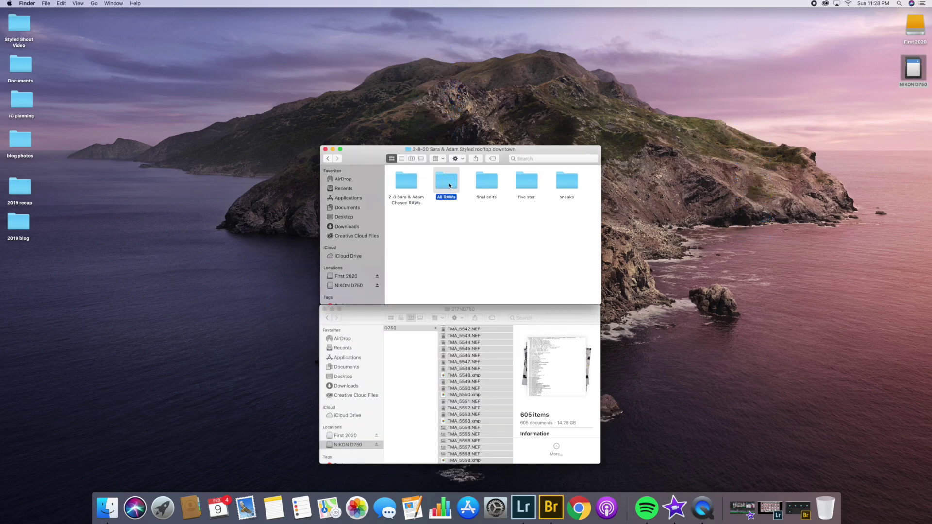
{"action": "double_click", "coordinate": [449, 186]}
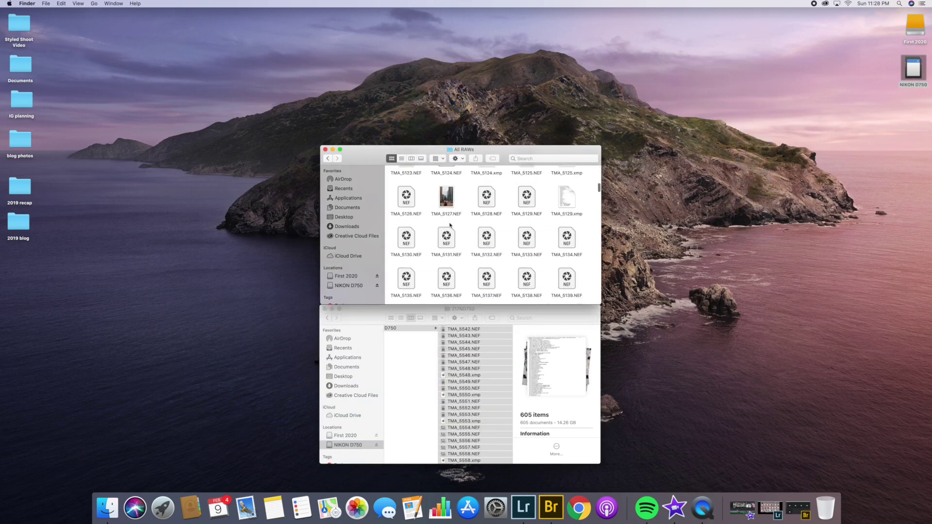
{"action": "scroll", "coordinate": [450, 225], "scroll_direction": "up", "scroll_amount": 10}
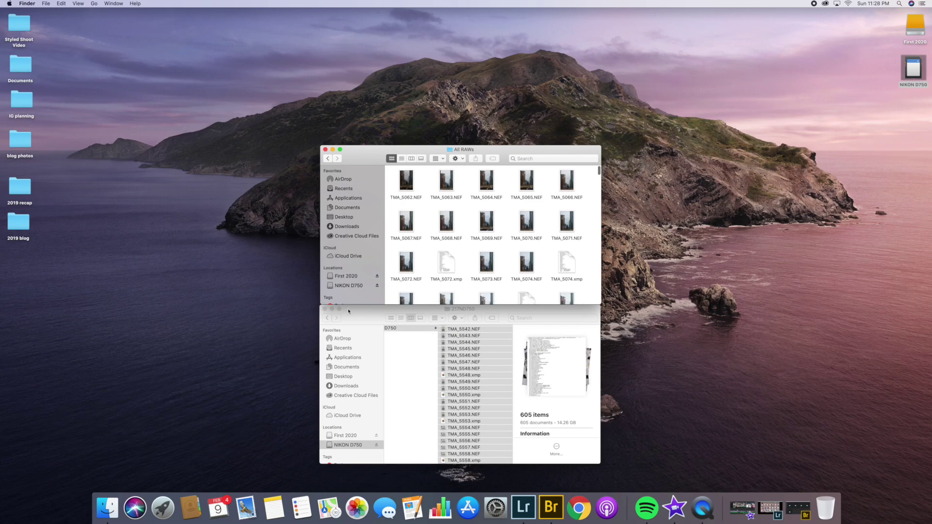
{"action": "left_click", "coordinate": [325, 309]}
- Close the All RAWs Finder window and browse to the sneaks folder in Adobe Bridge
{"action": "left_click", "coordinate": [325, 150]}
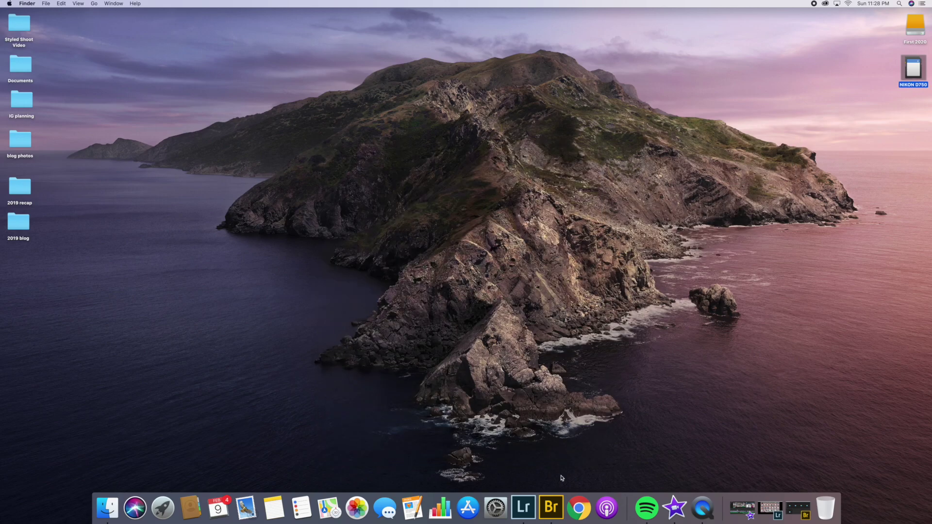
{"action": "left_click", "coordinate": [552, 508]}
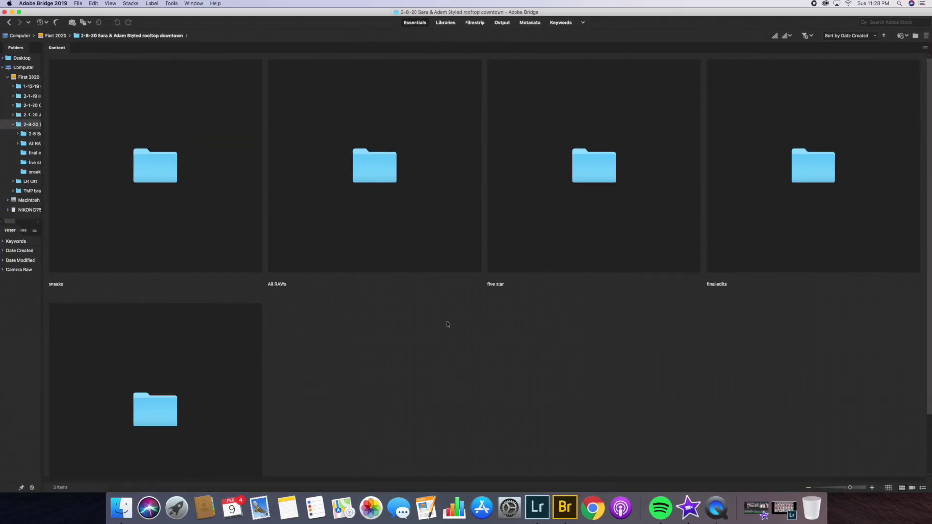
{"action": "left_click", "coordinate": [34, 125]}
{"action": "left_click", "coordinate": [156, 135]}
{"action": "scroll", "coordinate": [324, 213], "scroll_direction": "down", "scroll_amount": 3}
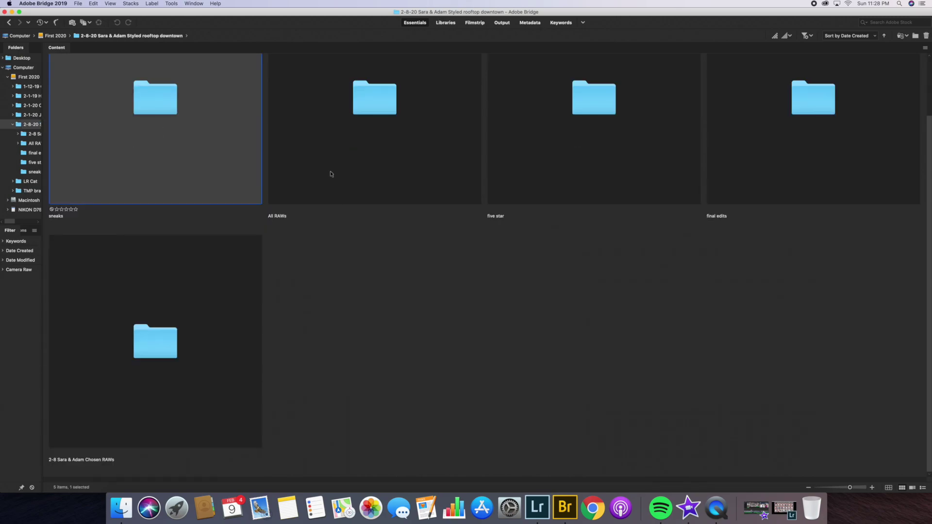
- Open the All RAWs folder in Bridge and scroll through its NEF thumbnails
{"action": "left_click", "coordinate": [313, 173]}
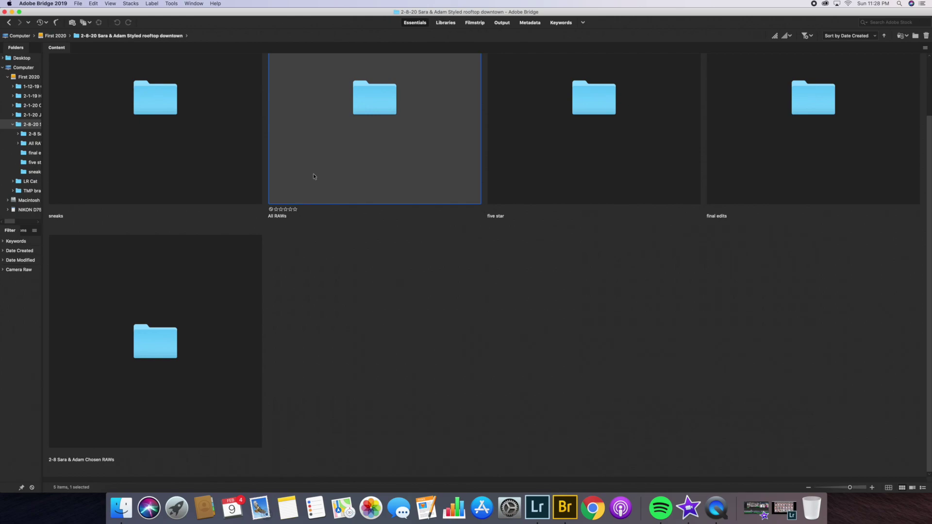
{"action": "double_click", "coordinate": [314, 173]}
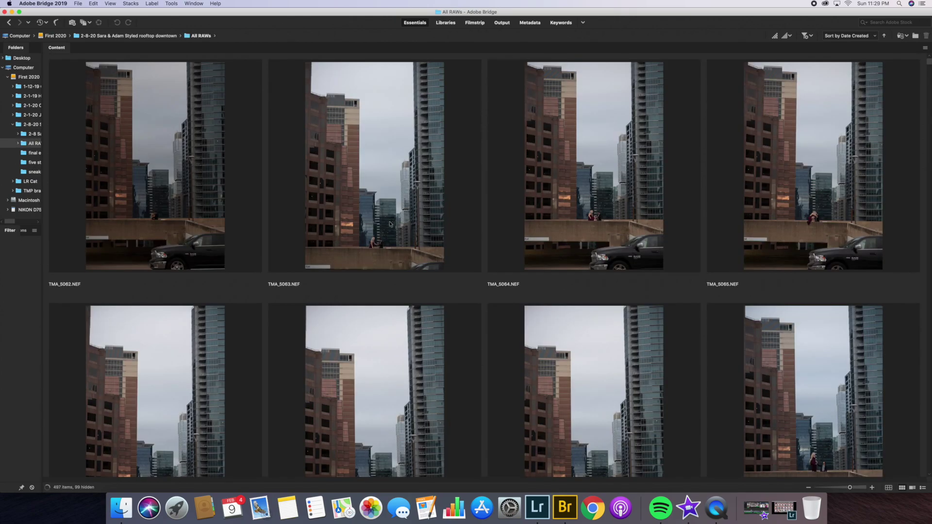
{"action": "left_click", "coordinate": [433, 229]}
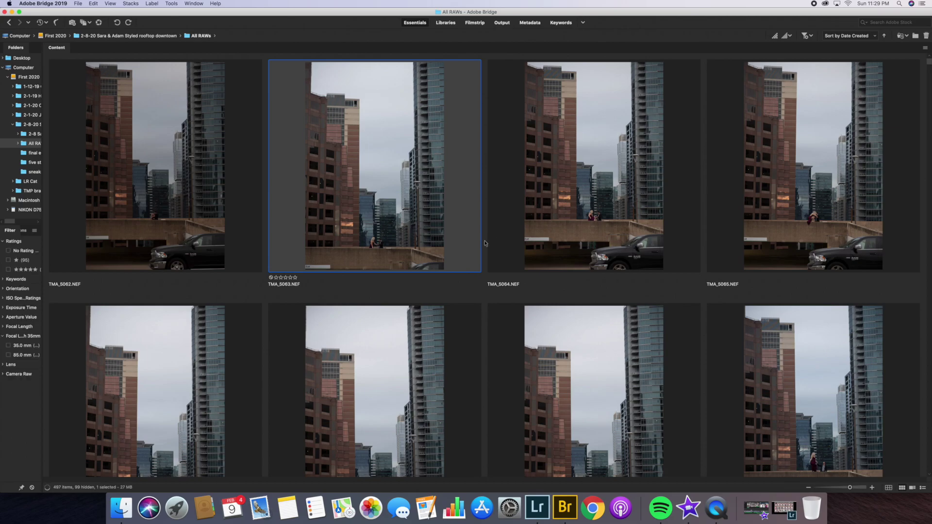
{"action": "scroll", "coordinate": [484, 243], "scroll_direction": "down", "scroll_amount": 5}
{"action": "scroll", "coordinate": [484, 243], "scroll_direction": "down", "scroll_amount": 4}
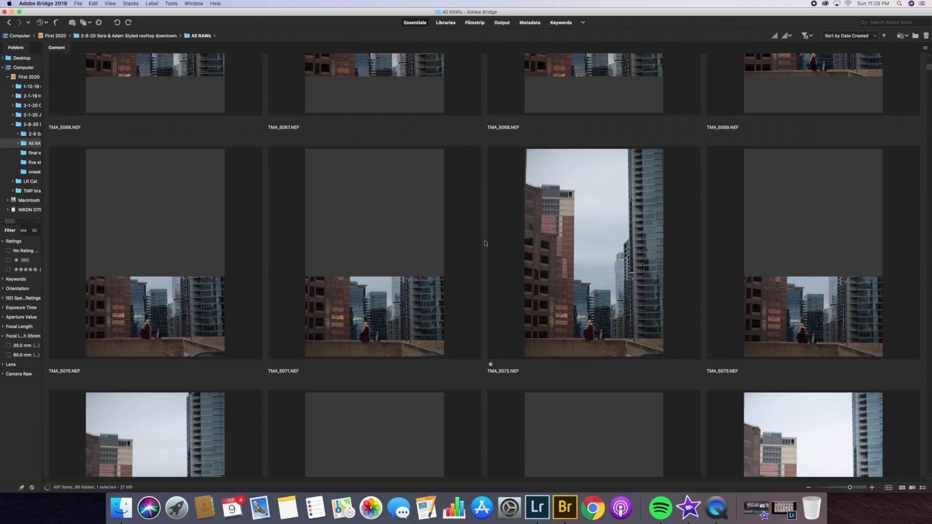
{"action": "scroll", "coordinate": [485, 244], "scroll_direction": "down", "scroll_amount": 4}
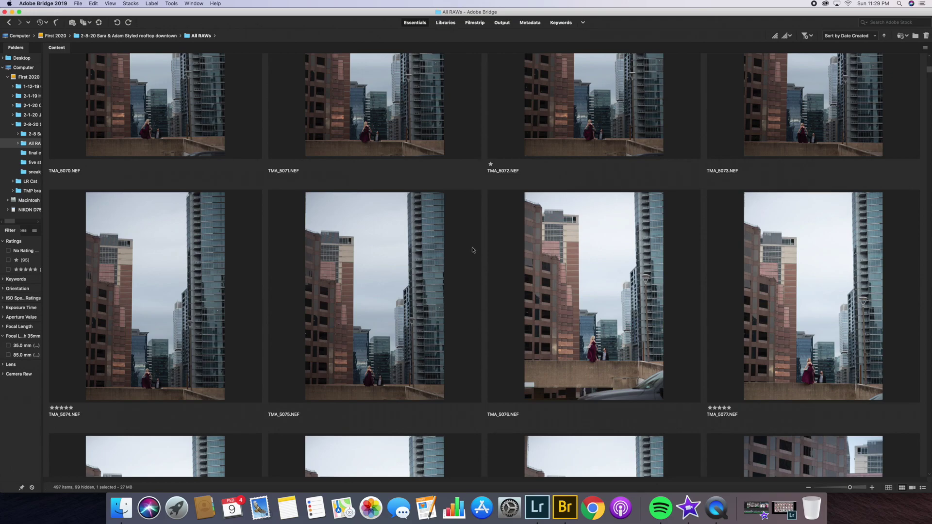
- Review the photos one by one at full-screen size, from TMA_5075 through TMA_5137
{"action": "left_click", "coordinate": [426, 269]}
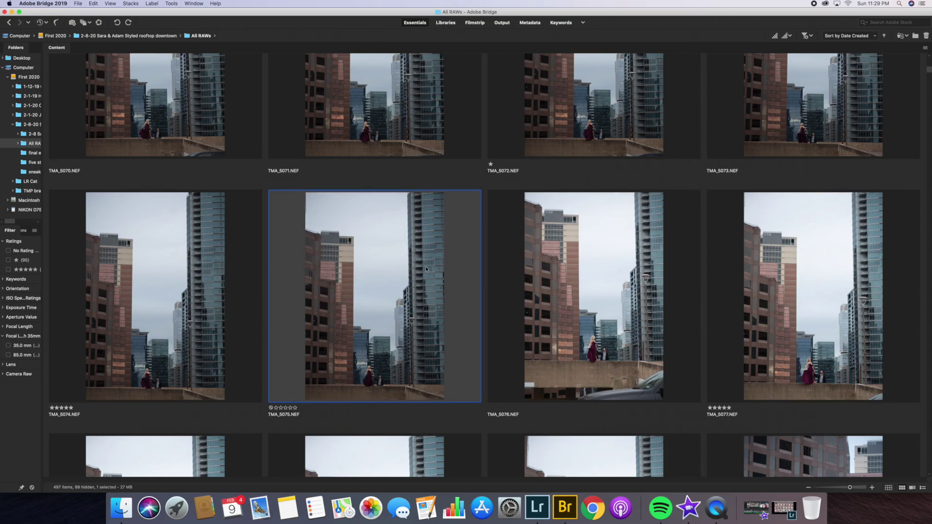
{"action": "key", "text": "Right"}
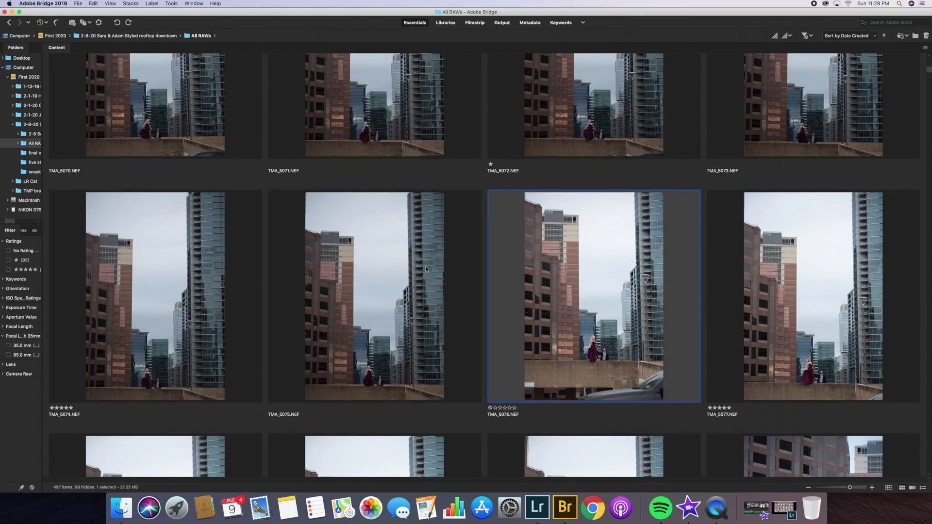
{"action": "key", "text": "Right"}
{"action": "key", "text": "Right"}
{"action": "key", "text": "Right"}
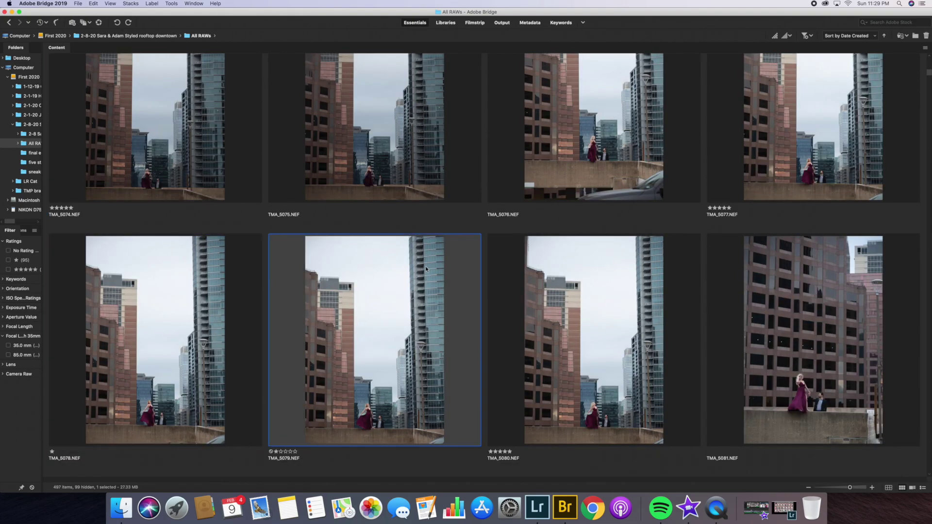
{"action": "key", "text": "Right"}
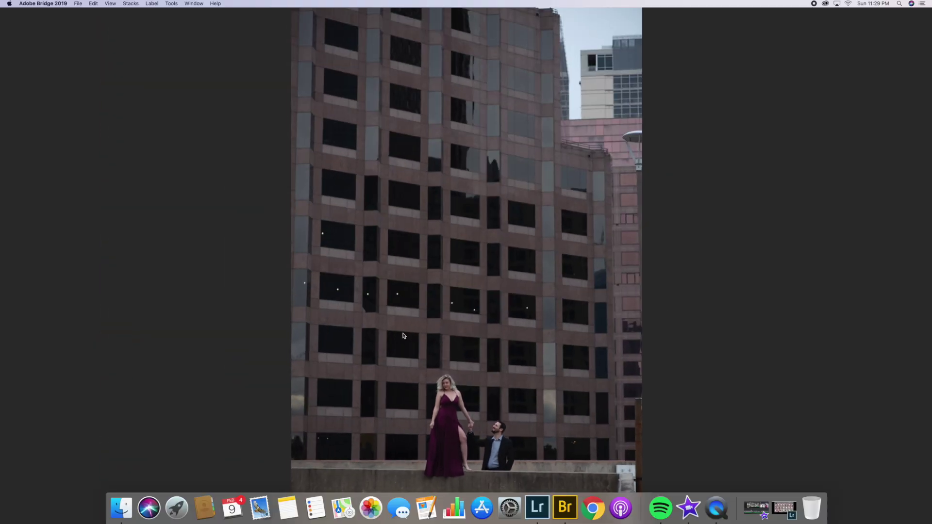
{"action": "key", "text": "Escape"}
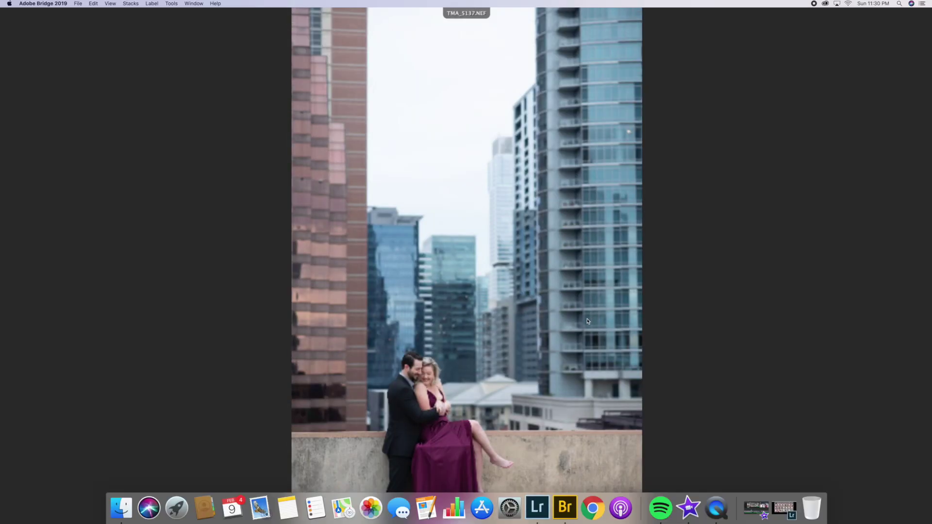
{"action": "key", "text": "space"}
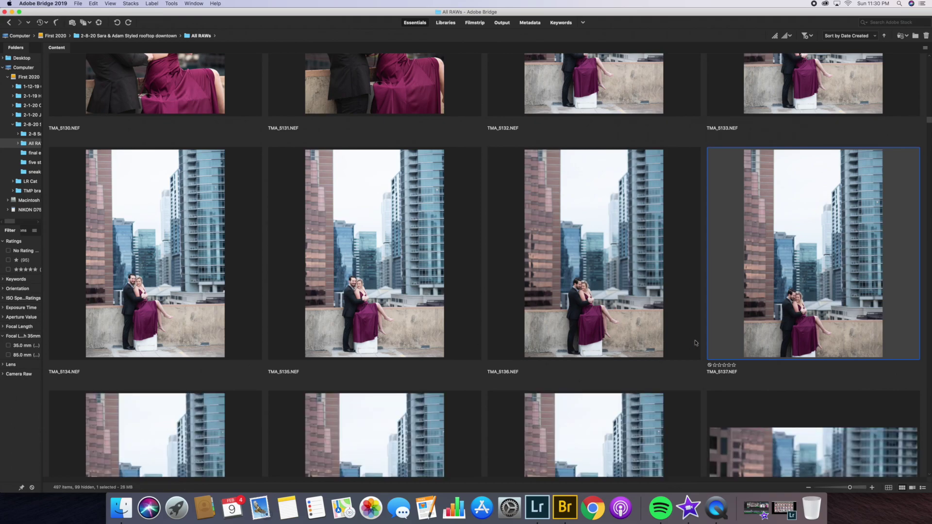
{"action": "scroll", "coordinate": [695, 343], "scroll_direction": "down", "scroll_amount": 3}
{"action": "scroll", "coordinate": [490, 336], "scroll_direction": "down", "scroll_amount": 3}
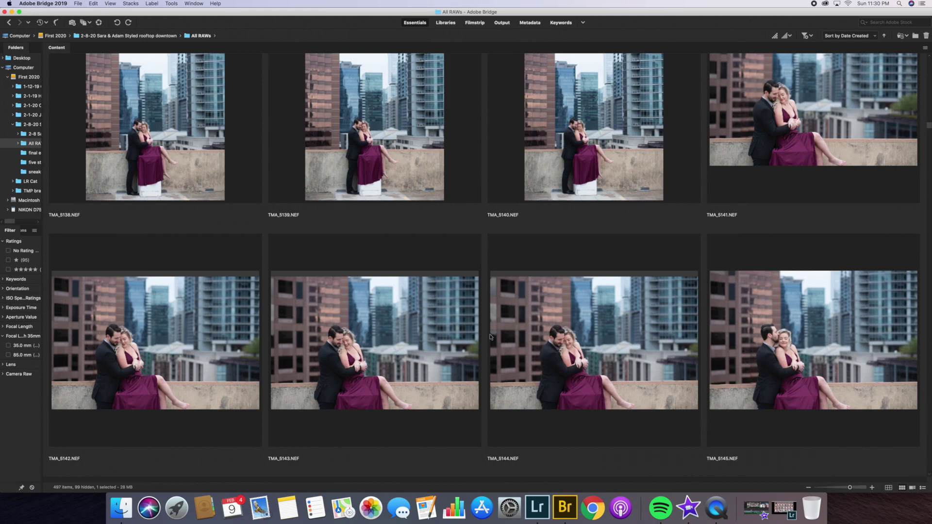
{"action": "scroll", "coordinate": [490, 337], "scroll_direction": "down", "scroll_amount": 3}
{"action": "scroll", "coordinate": [490, 337], "scroll_direction": "down", "scroll_amount": 5}
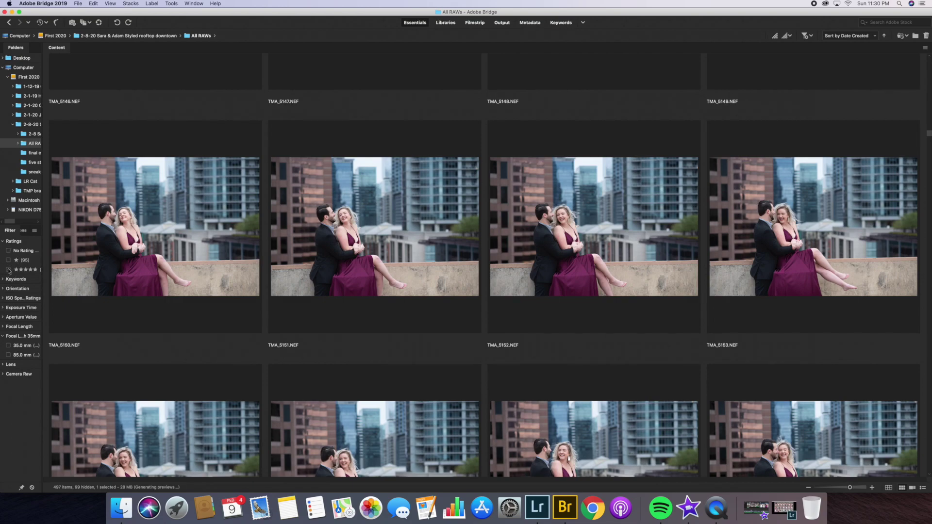
- Filter All RAWs to one-star and five-star ratings and select all 98 matching photos
{"action": "left_click", "coordinate": [8, 260]}
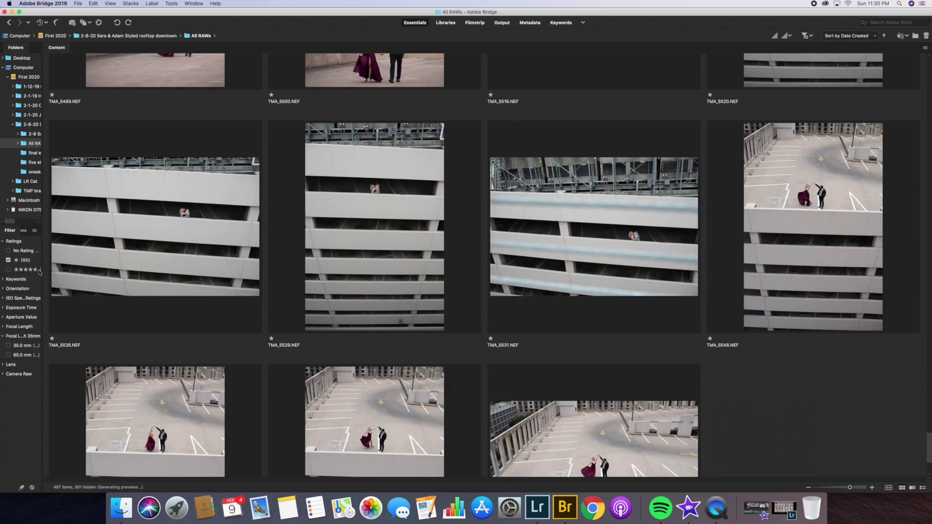
{"action": "left_click", "coordinate": [9, 270]}
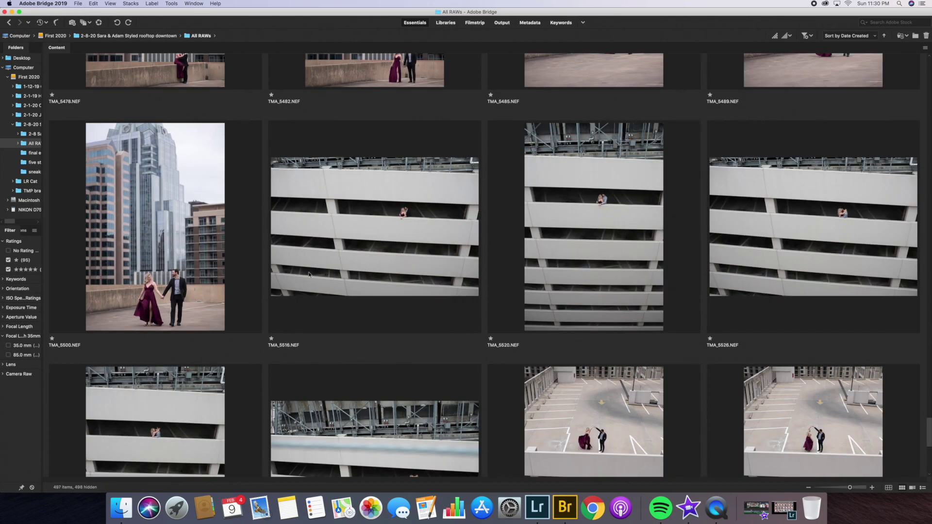
{"action": "left_click", "coordinate": [393, 289]}
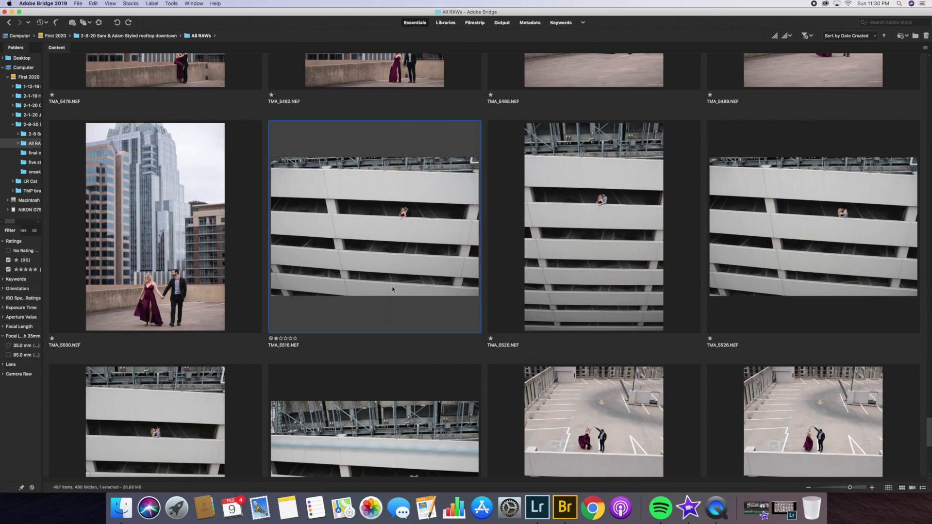
{"action": "key", "text": "super+a"}
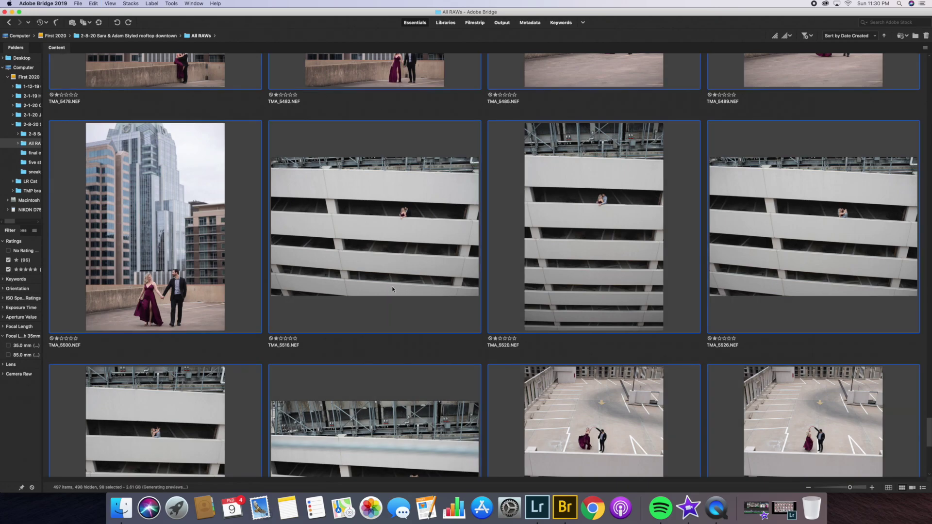
{"action": "right_click", "coordinate": [374, 242]}
- Copy the 98 selected photos into the shoot's Chosen RAWs folder, then switch to Lightroom Classic
{"action": "mouse_move", "coordinate": [412, 316]}
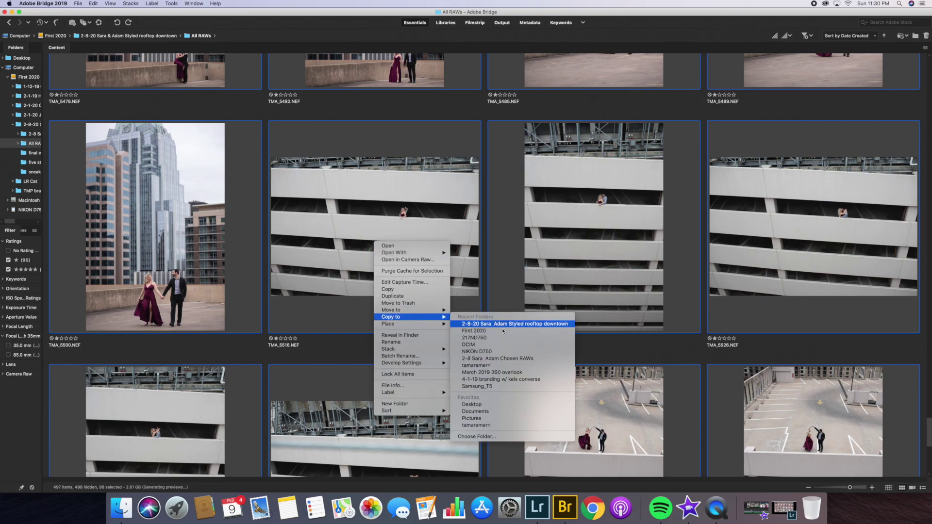
{"action": "left_click", "coordinate": [492, 436]}
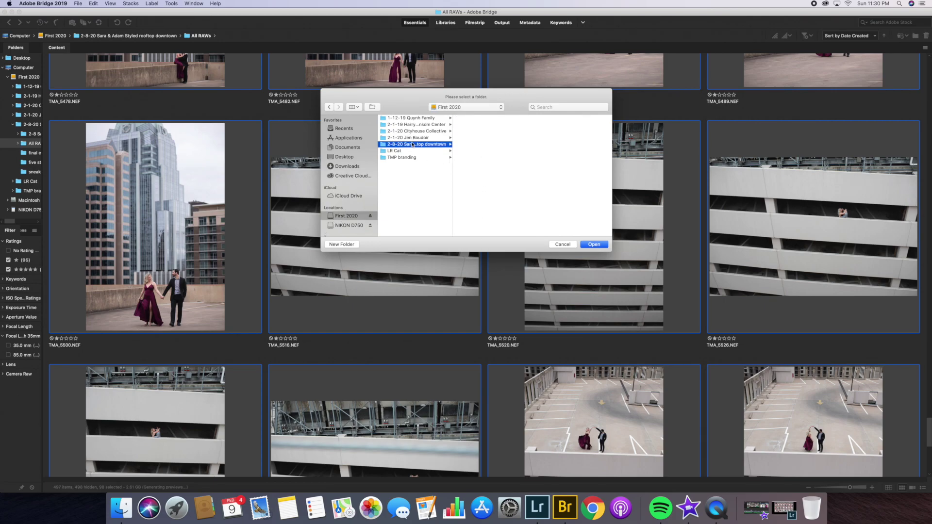
{"action": "left_click", "coordinate": [473, 118]}
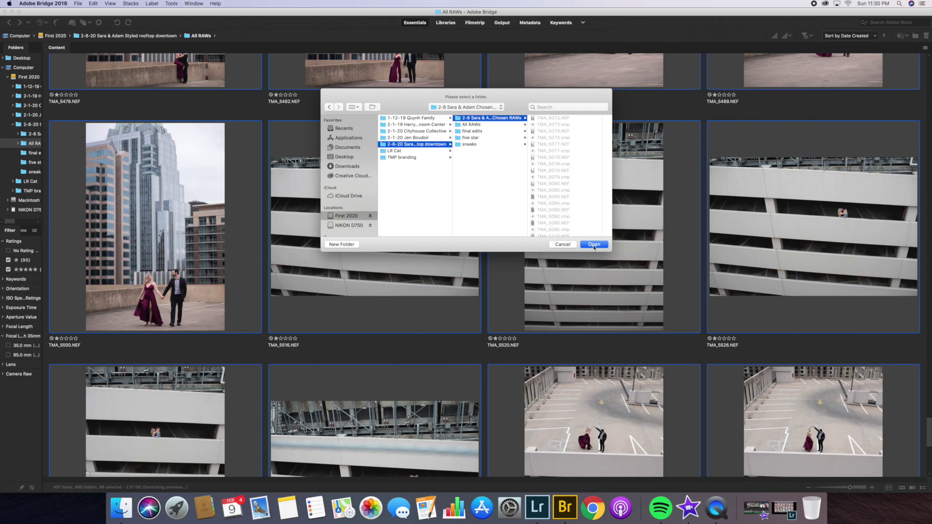
{"action": "left_click", "coordinate": [573, 246]}
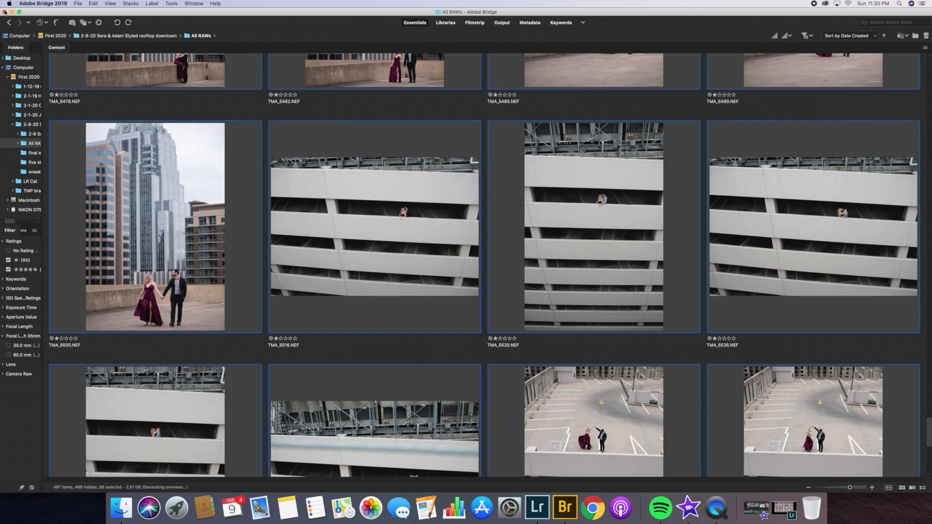
{"action": "key", "text": "super+h"}
{"action": "left_click", "coordinate": [538, 508]}
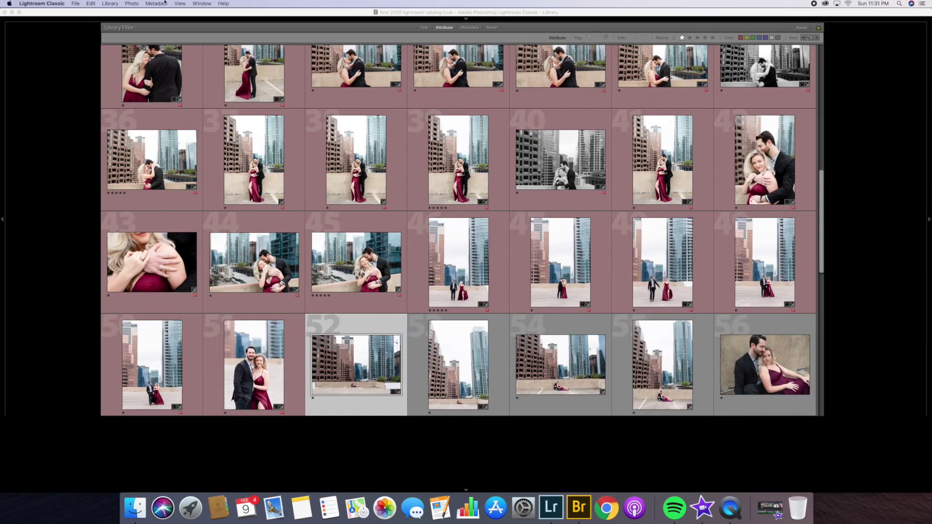
{"action": "left_click", "coordinate": [76, 3]}
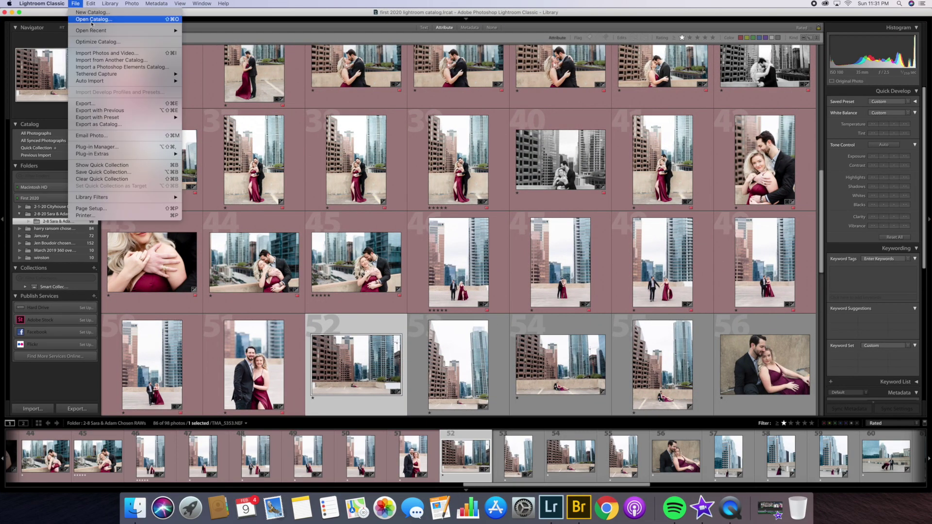
{"action": "left_click", "coordinate": [105, 55]}
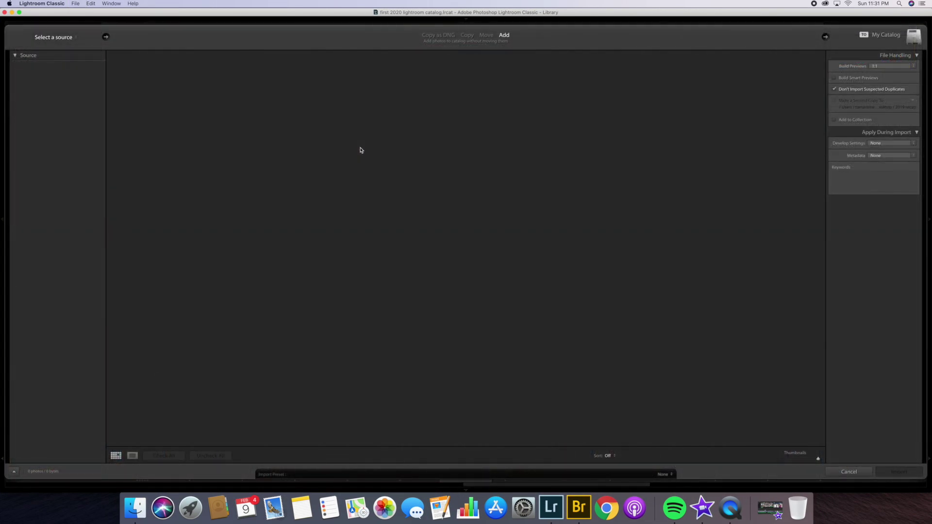
{"action": "left_click", "coordinate": [29, 110]}
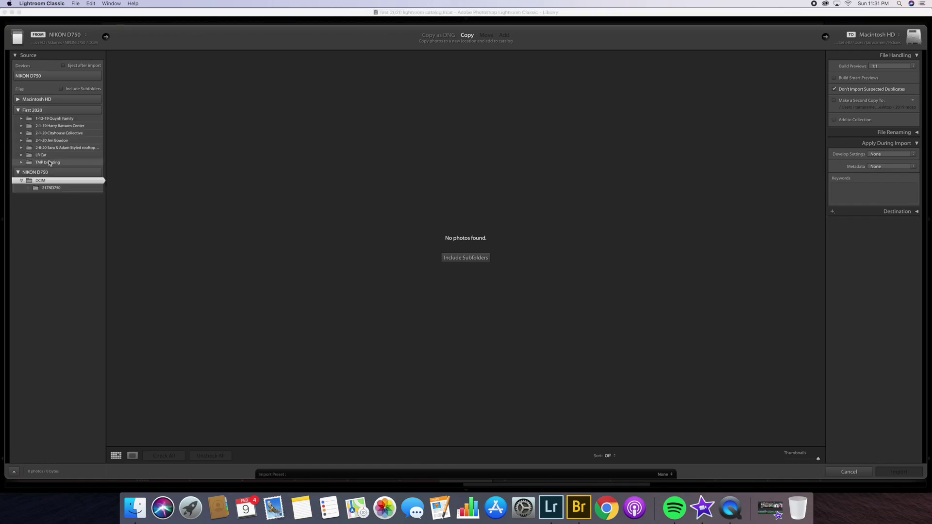
{"action": "left_click", "coordinate": [54, 149]}
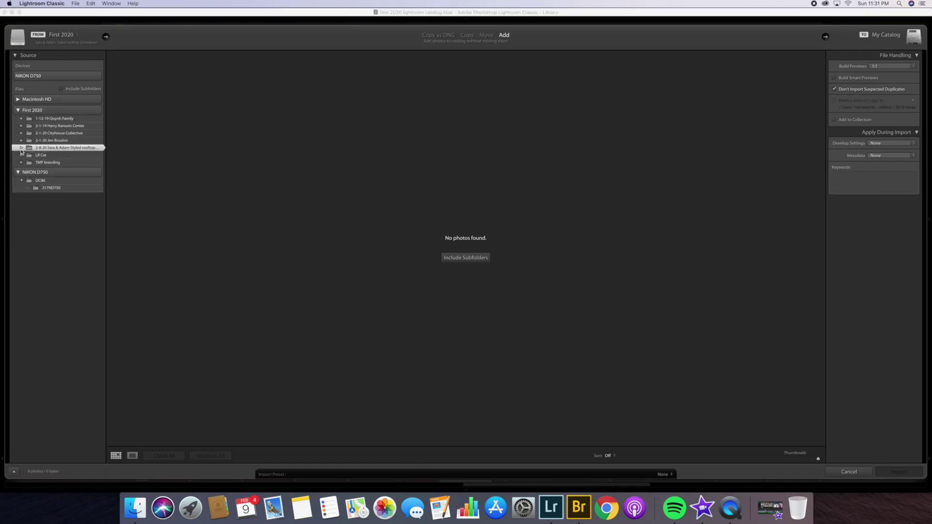
{"action": "left_click", "coordinate": [57, 155]}
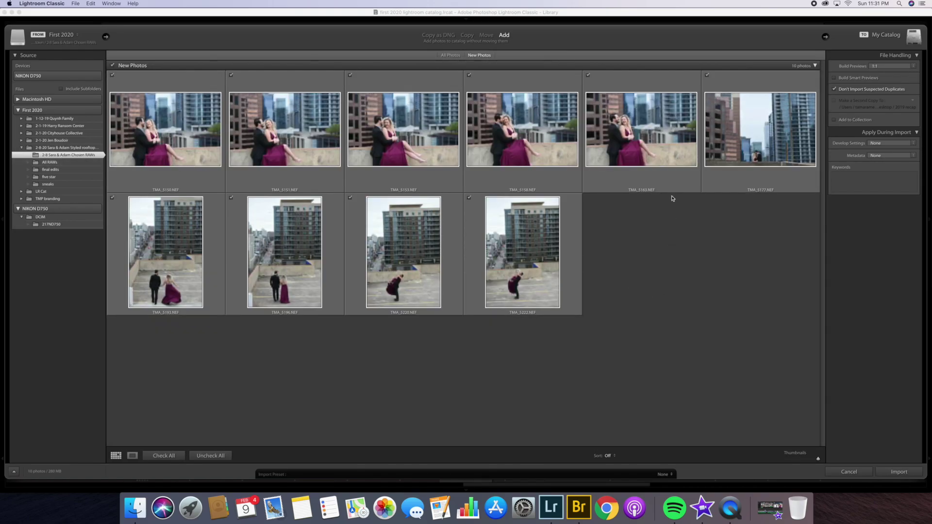
{"action": "left_click", "coordinate": [849, 472]}
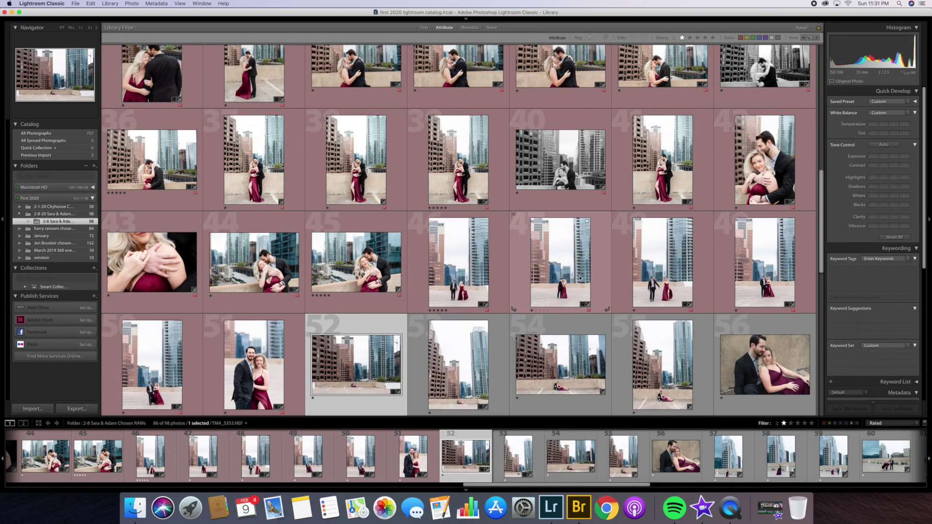
- Filter the Chosen RAWs grid to five stars, then one star and up, then clear the rating filter
{"action": "left_click_drag", "start_coordinate": [823, 242], "coordinate": [822, 117]}
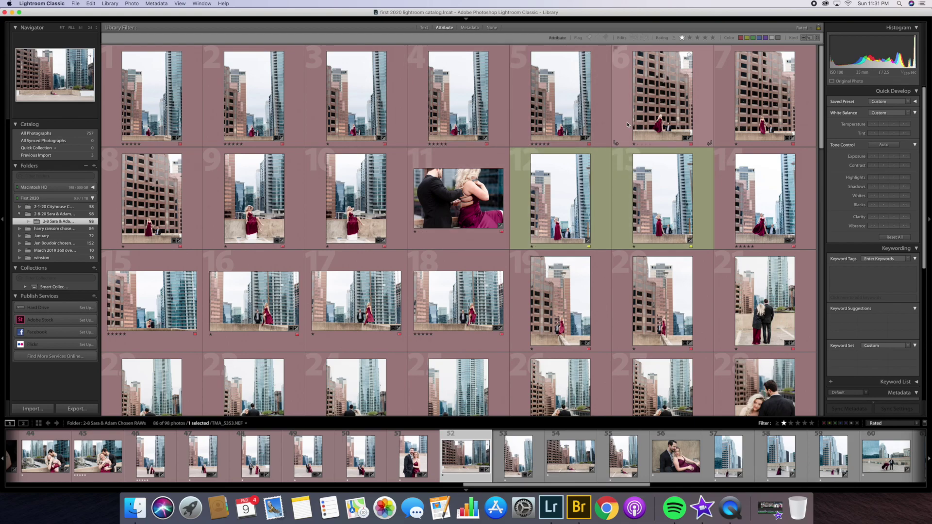
{"action": "left_click", "coordinate": [714, 38]}
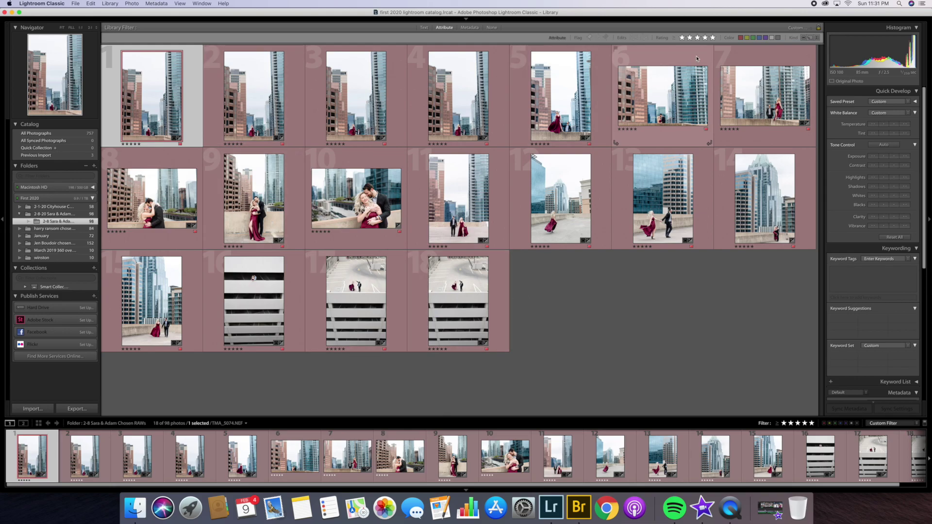
{"action": "left_click", "coordinate": [682, 37]}
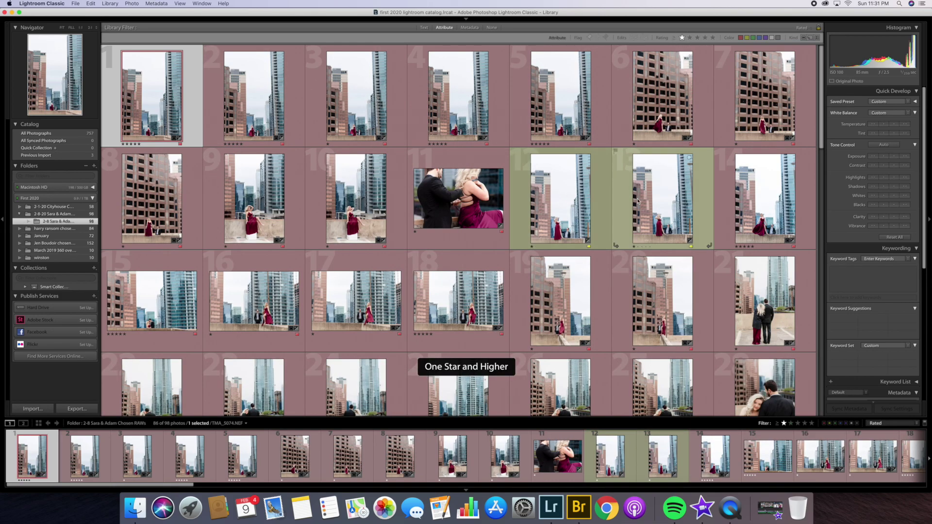
{"action": "left_click", "coordinate": [682, 38]}
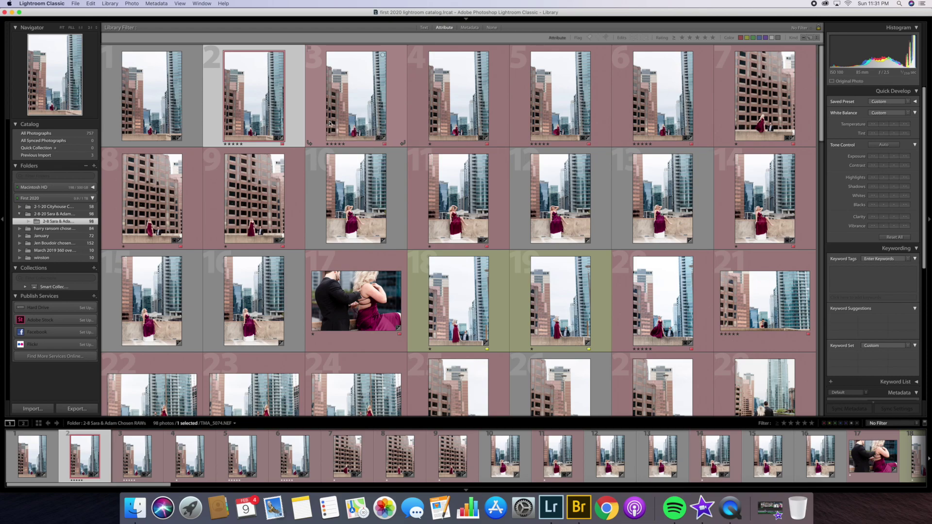
- Inspect photo 18 in Loupe view, then filter the grid to the two yellow-labelled photos
{"action": "left_click", "coordinate": [328, 190]}
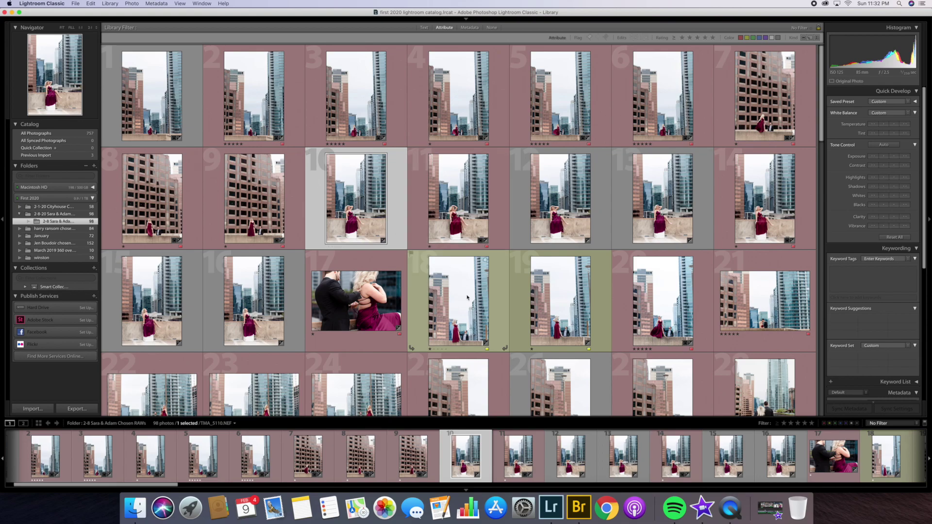
{"action": "left_click", "coordinate": [468, 291]}
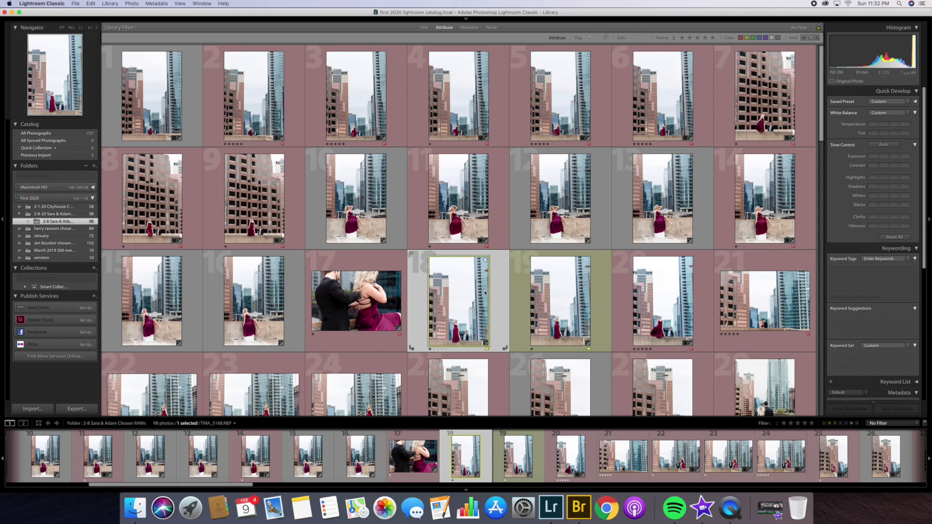
{"action": "double_click", "coordinate": [484, 293]}
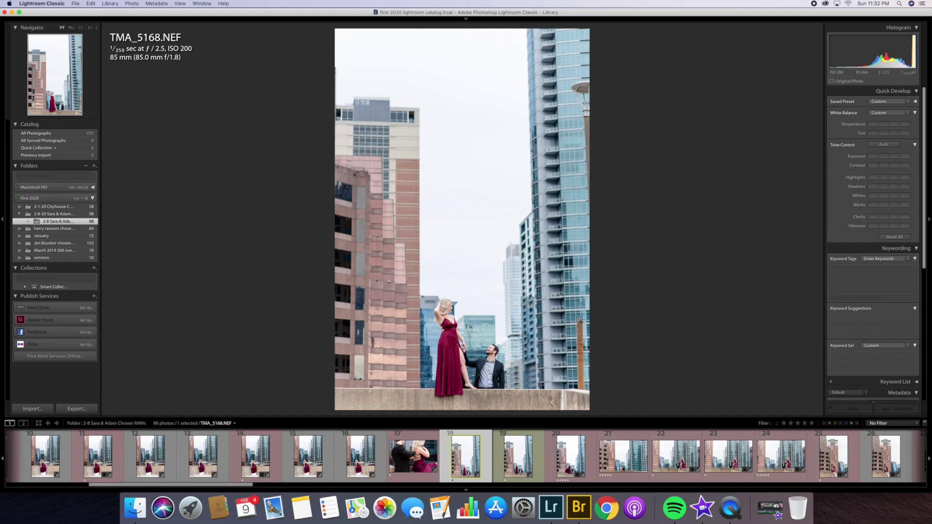
{"action": "key", "text": "g"}
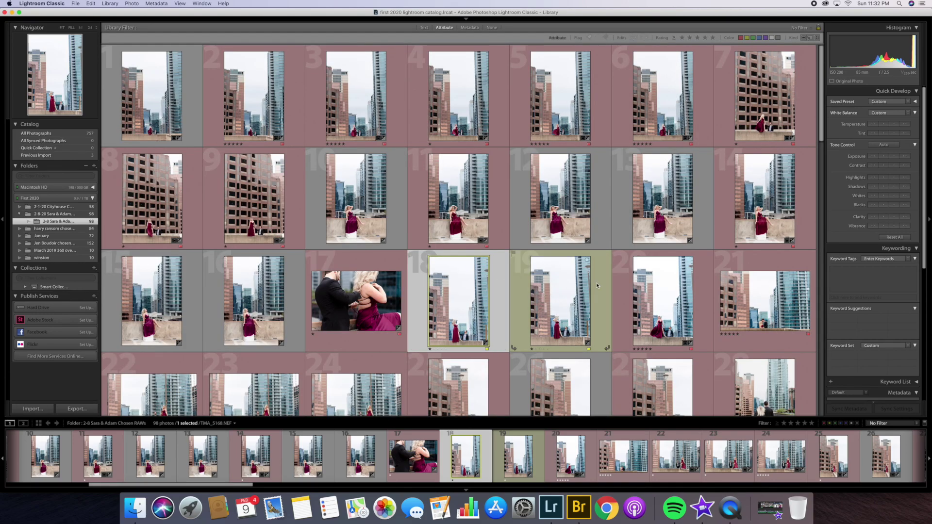
{"action": "key", "text": "super+l"}
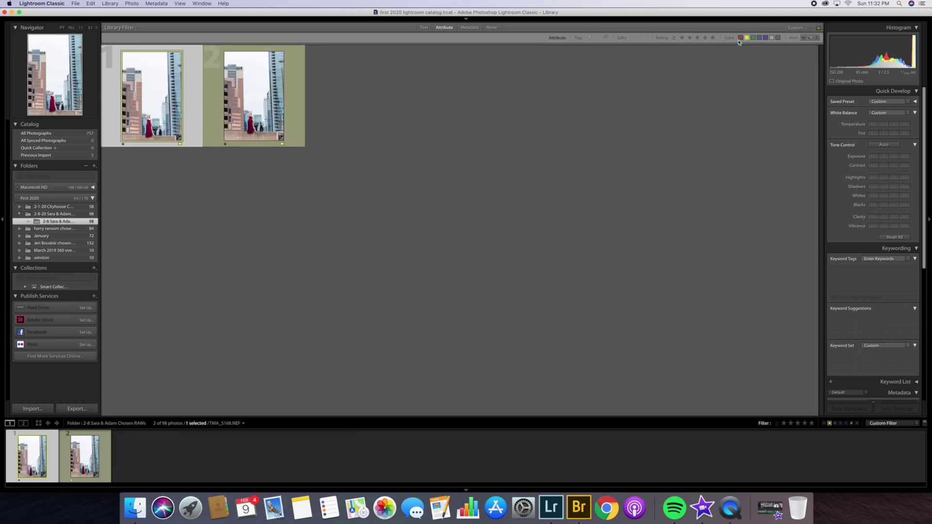
- Replace the yellow filter with red-label and five-star filters, narrowing the grid to 18 of 98
{"action": "left_click", "coordinate": [747, 38]}
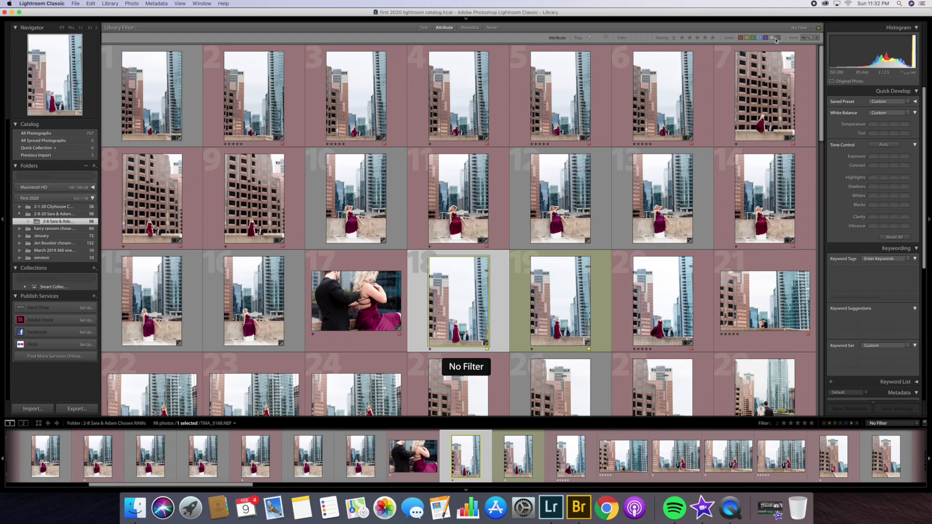
{"action": "left_click", "coordinate": [777, 37]}
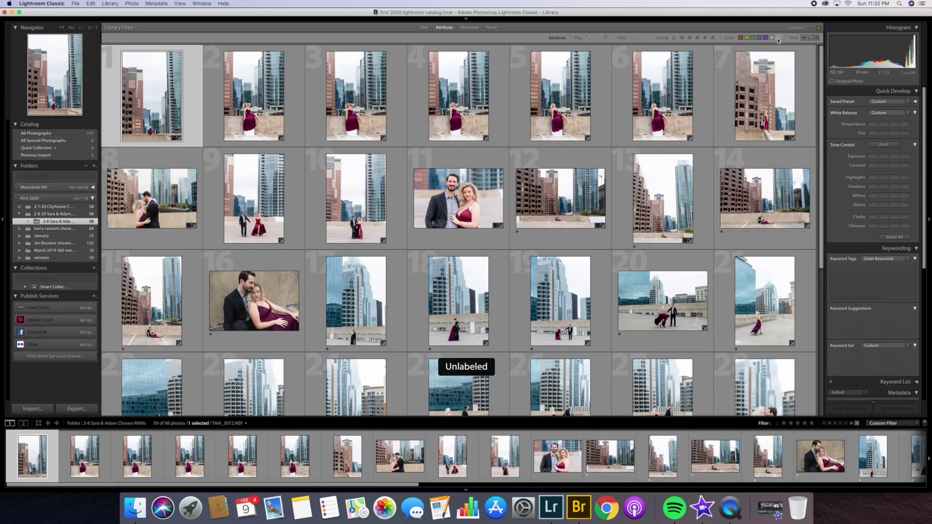
{"action": "scroll", "coordinate": [732, 153], "scroll_direction": "down", "scroll_amount": 5}
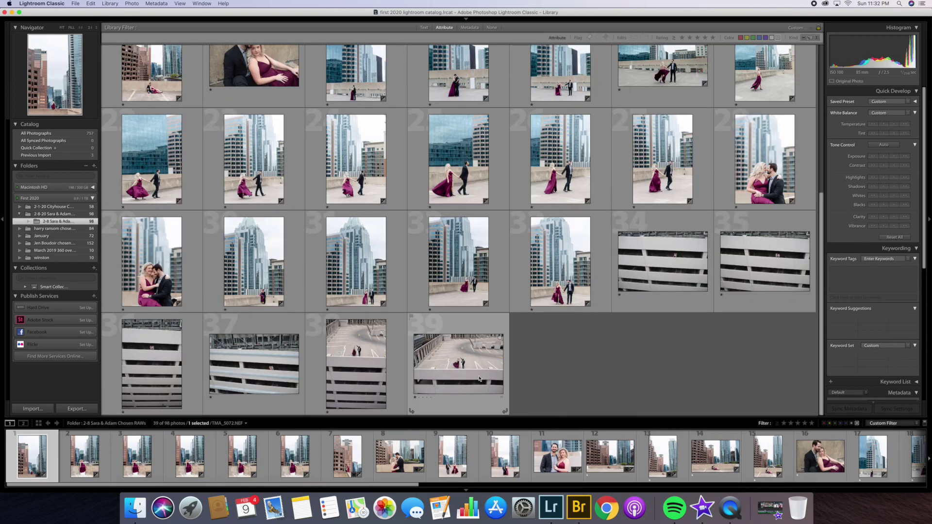
{"action": "scroll", "coordinate": [668, 287], "scroll_direction": "up", "scroll_amount": 5}
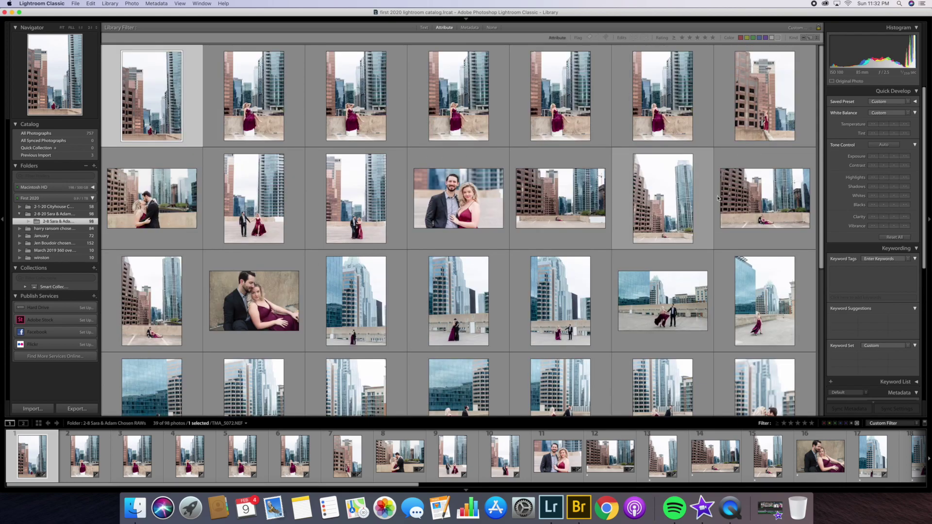
{"action": "left_click", "coordinate": [778, 37]}
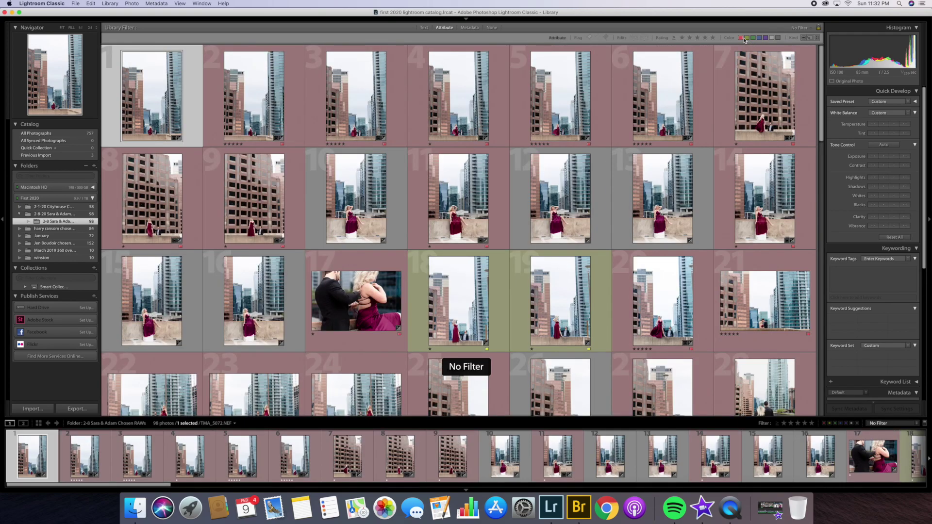
{"action": "left_click", "coordinate": [742, 38]}
{"action": "scroll", "coordinate": [760, 357], "scroll_direction": "down", "scroll_amount": 5}
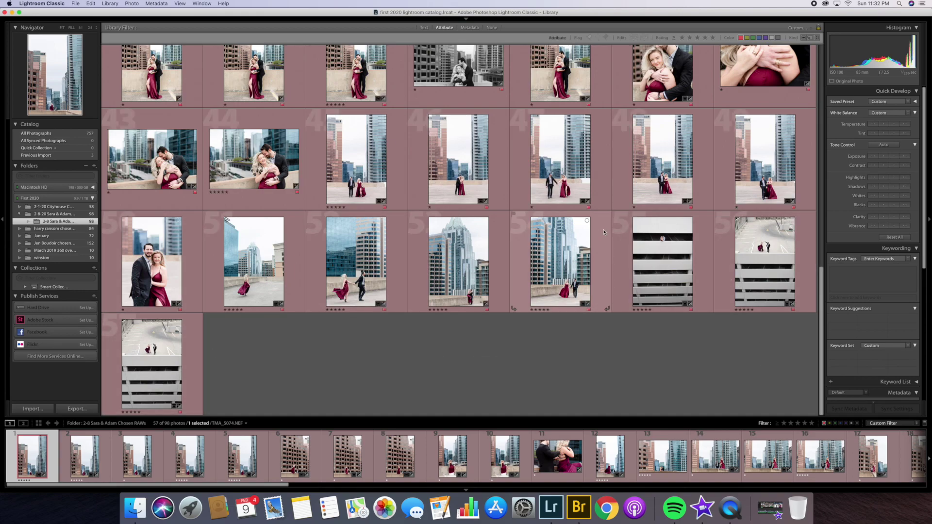
{"action": "scroll", "coordinate": [604, 232], "scroll_direction": "up", "scroll_amount": 10}
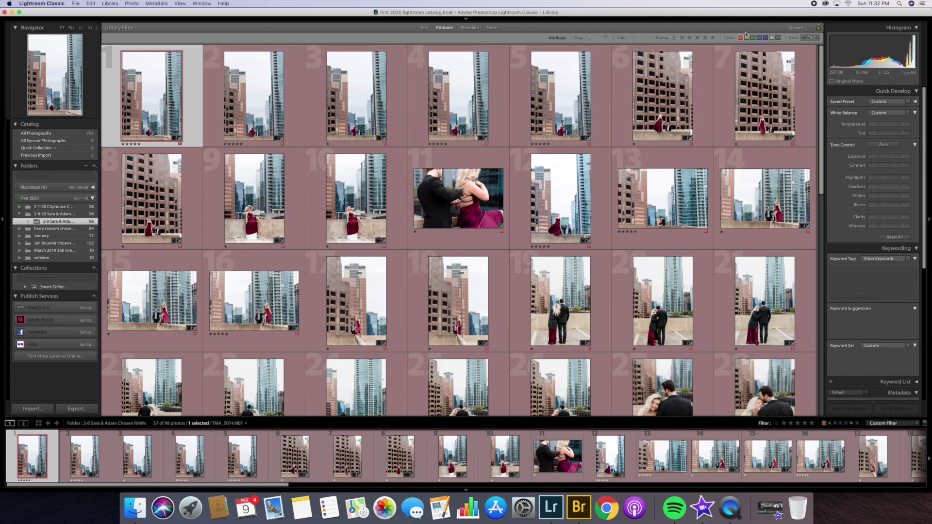
{"action": "left_click", "coordinate": [713, 38]}
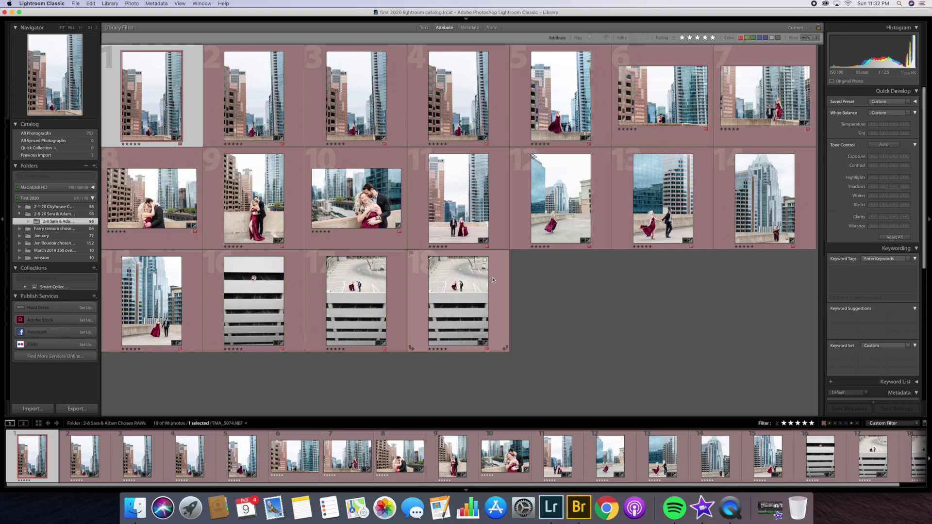
{"action": "left_click", "coordinate": [79, 3]}
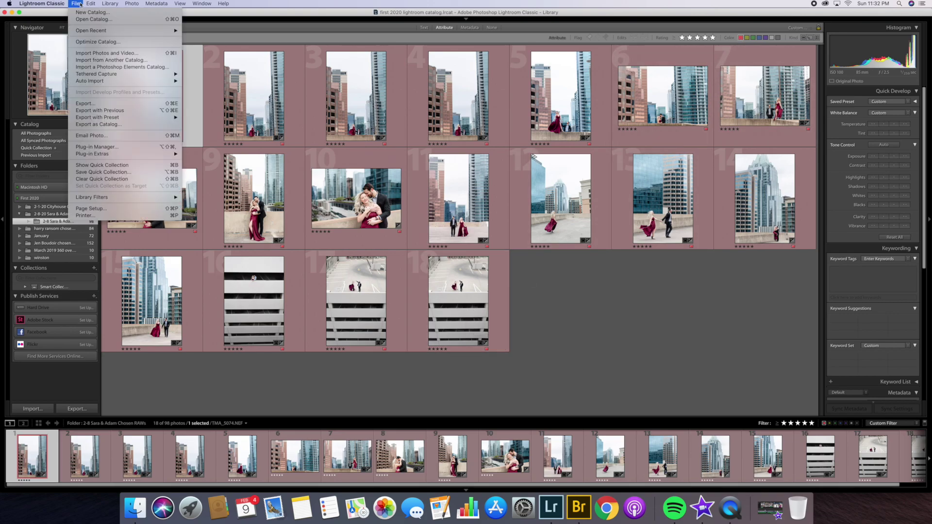
- Open the export settings with the Normal preset and set Export To to Specific folder
{"action": "left_click", "coordinate": [121, 106]}
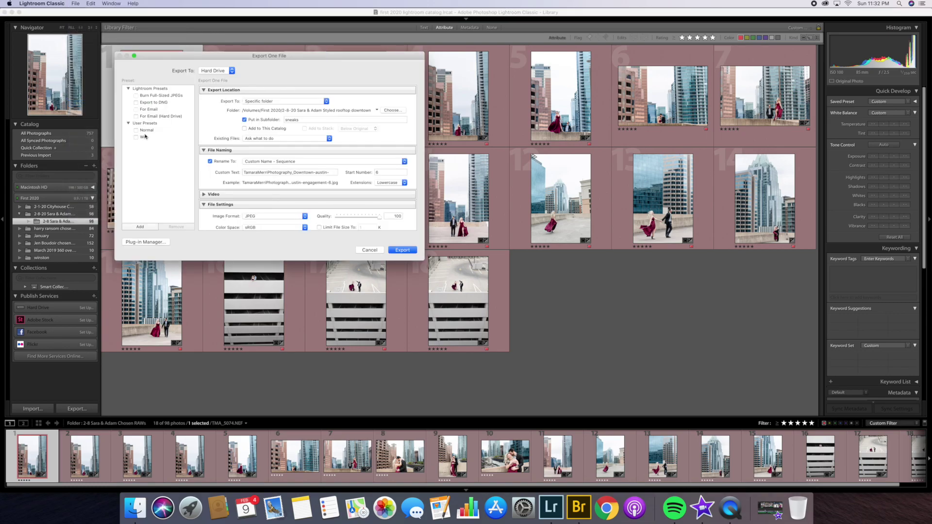
{"action": "left_click", "coordinate": [146, 130]}
{"action": "left_click", "coordinate": [303, 101]}
{"action": "left_click", "coordinate": [302, 101]}
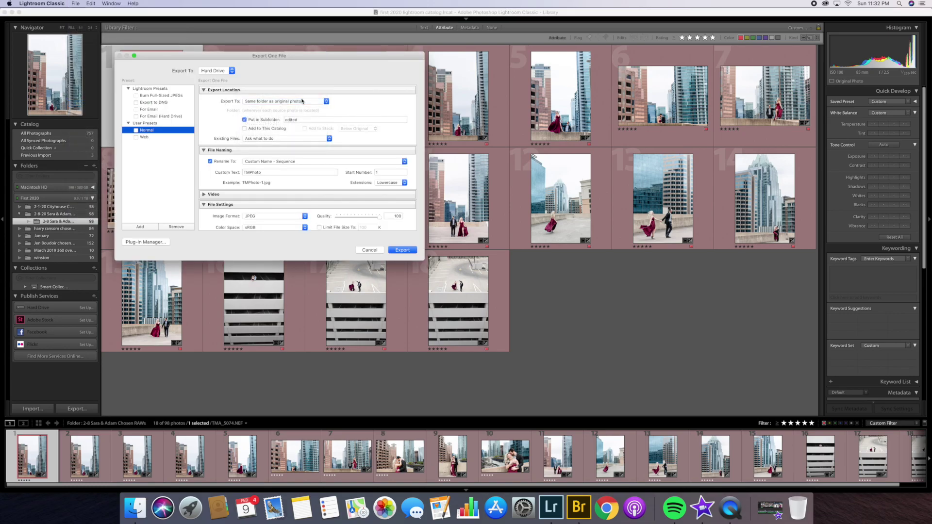
{"action": "left_click", "coordinate": [302, 100]}
{"action": "left_click", "coordinate": [285, 96]}
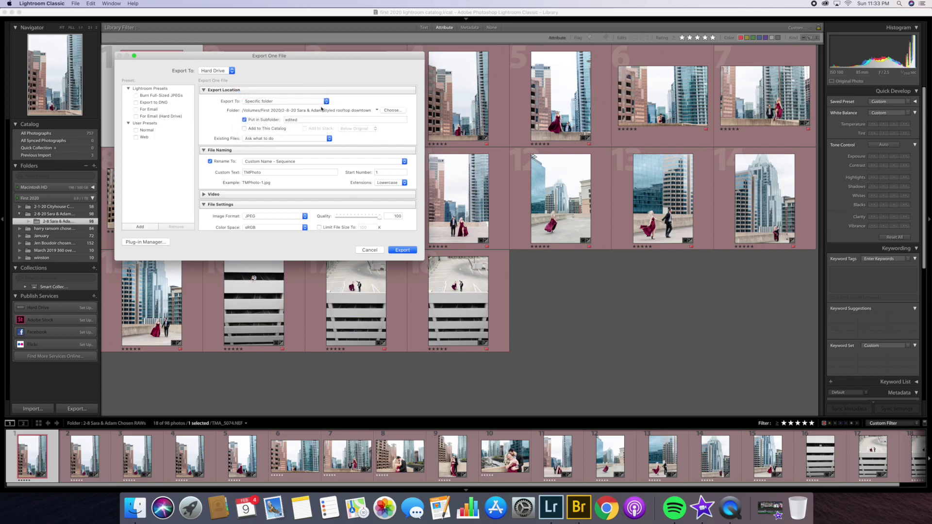
- Browse the final edits and sneaks folders for a destination, then cancel the folder chooser
{"action": "left_click", "coordinate": [392, 110]}
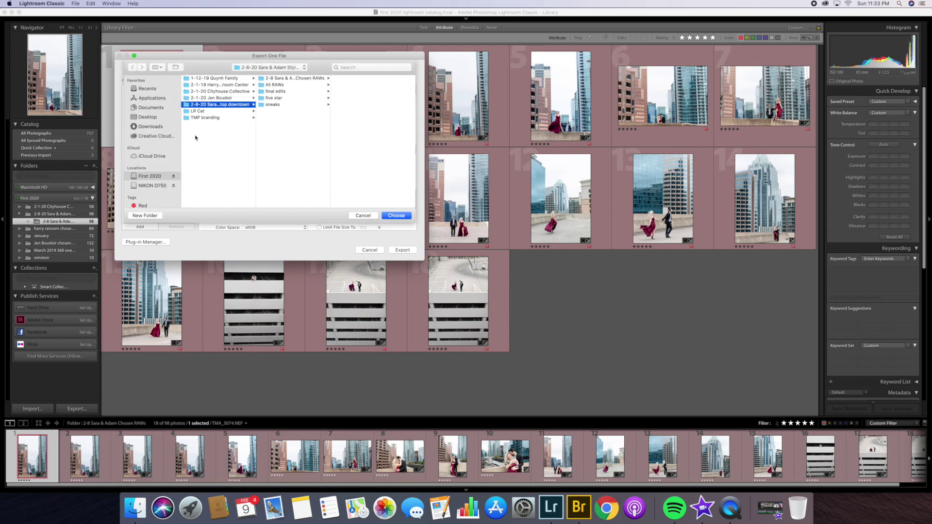
{"action": "left_click", "coordinate": [279, 92]}
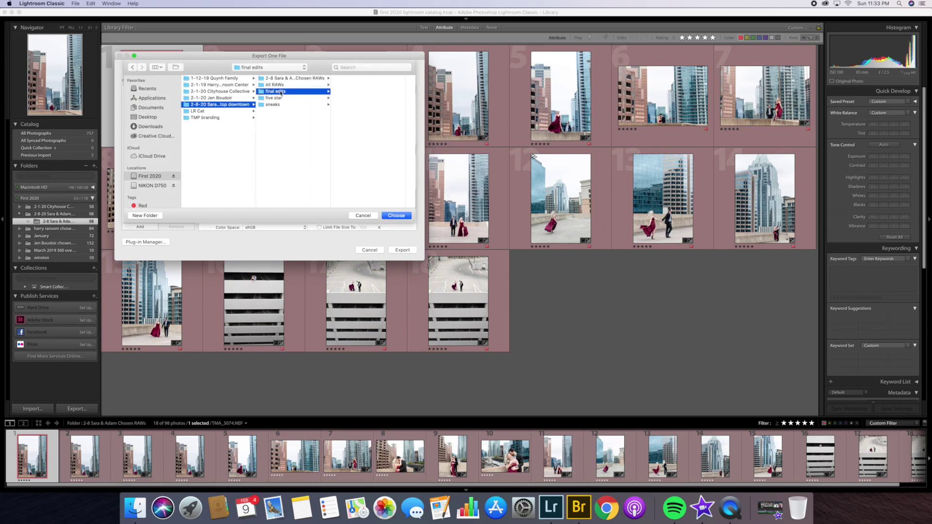
{"action": "left_click", "coordinate": [271, 105]}
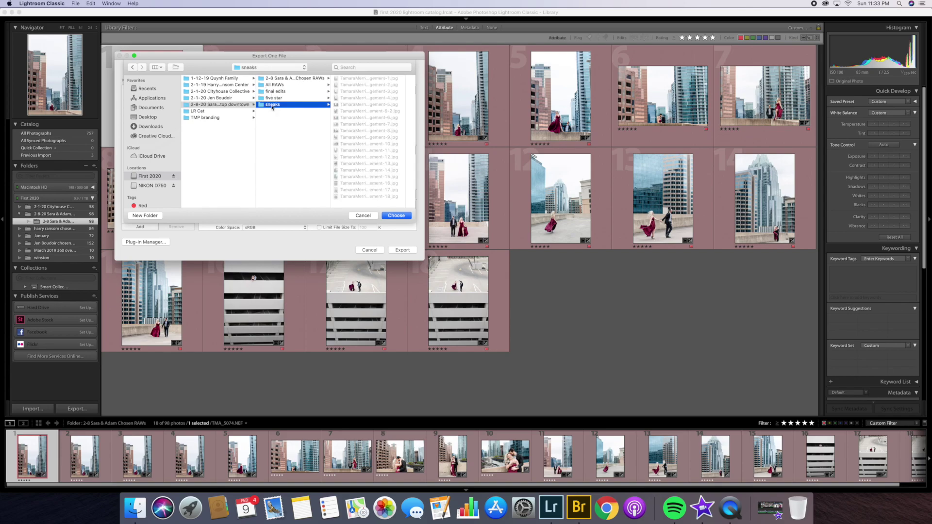
{"action": "left_click", "coordinate": [363, 217]}
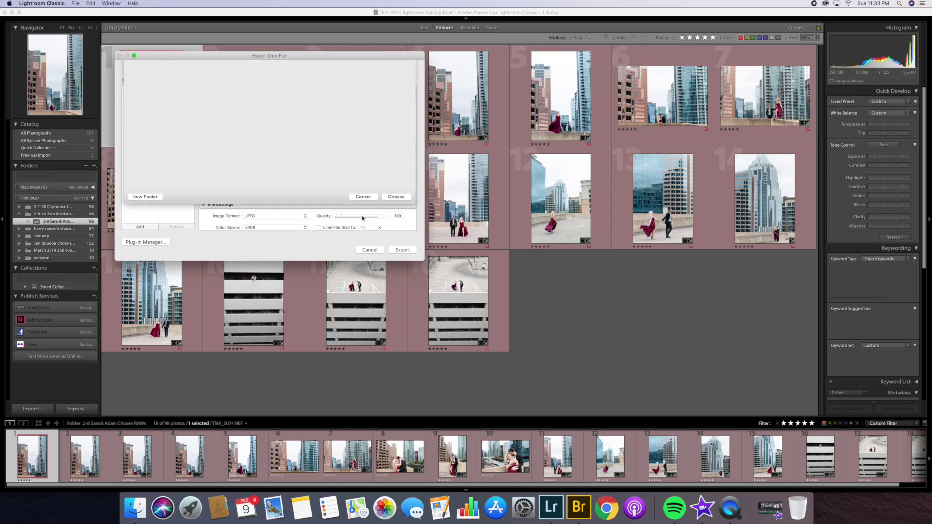
- Set the export file renaming template to Custom Name - Sequence
{"action": "scroll", "coordinate": [272, 162], "scroll_direction": "down", "scroll_amount": 1}
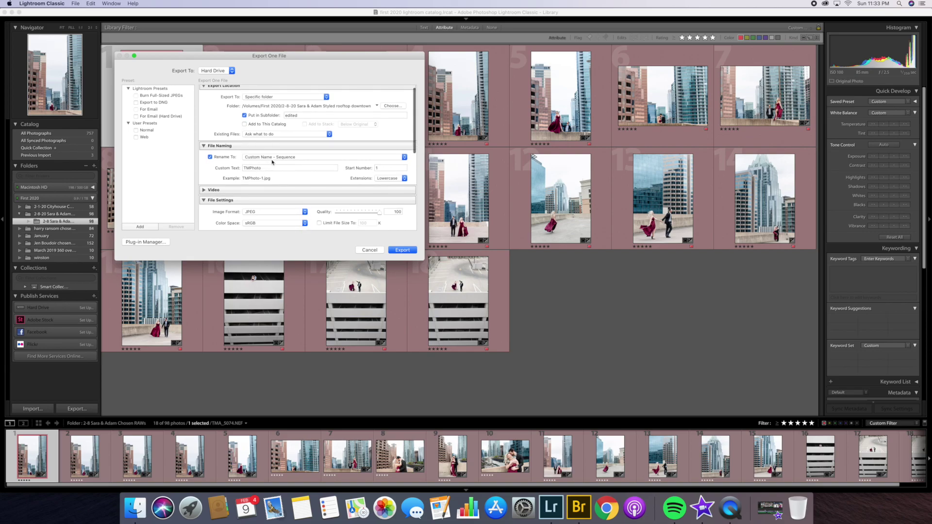
{"action": "left_click", "coordinate": [278, 160]}
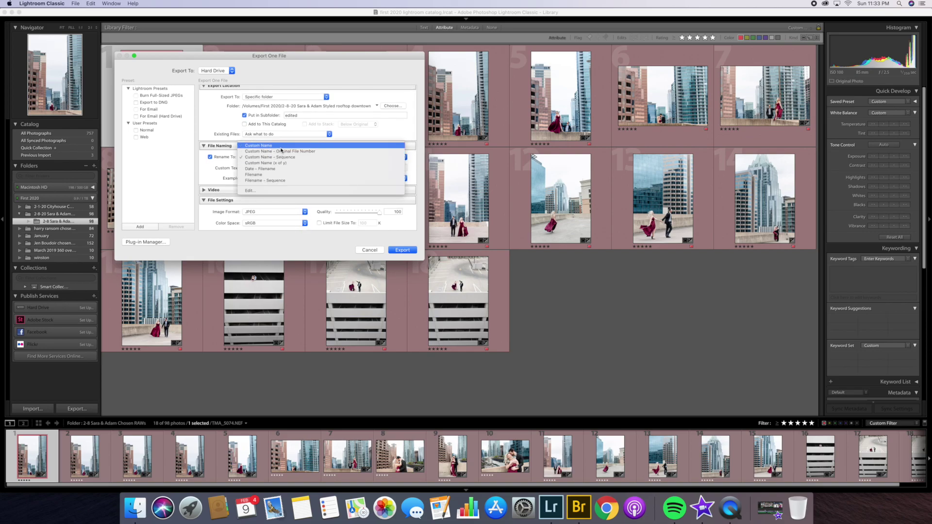
{"action": "left_click", "coordinate": [281, 146]}
{"action": "left_click", "coordinate": [282, 156]}
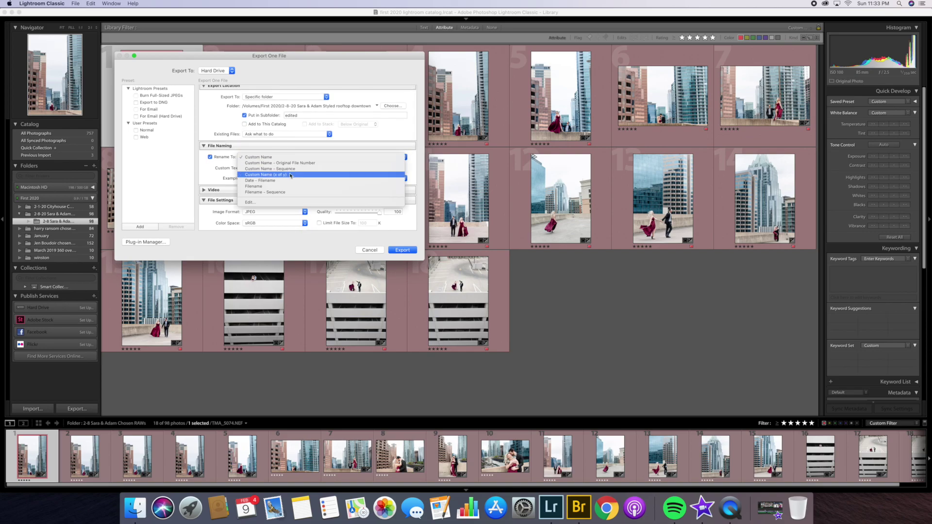
{"action": "left_click", "coordinate": [292, 170]}
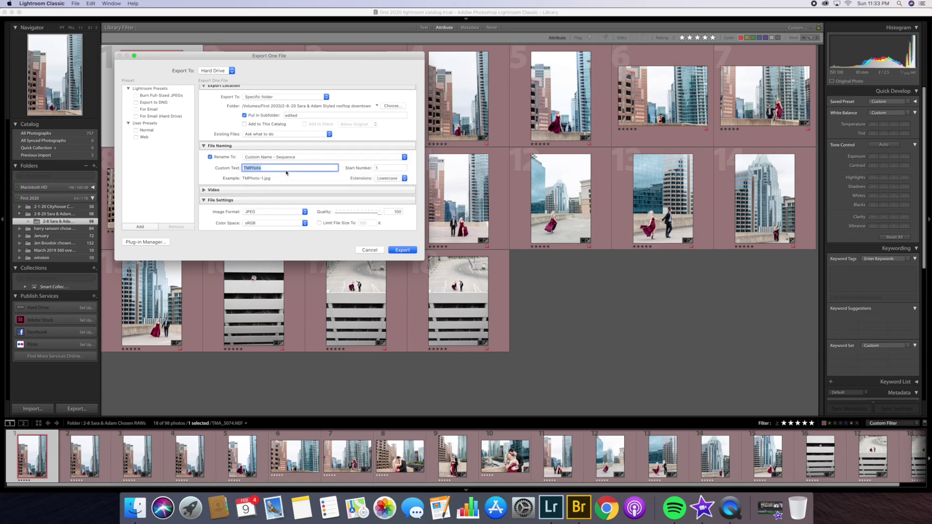
- Enter the photographer's studio name plus '_rooftop-downtown-austin' as Custom Text, keeping Start Number 1
{"action": "type", "text": "TamaraMerrlPhotography_rooftop-downtown-austin"}
{"action": "key", "text": "Tab"}
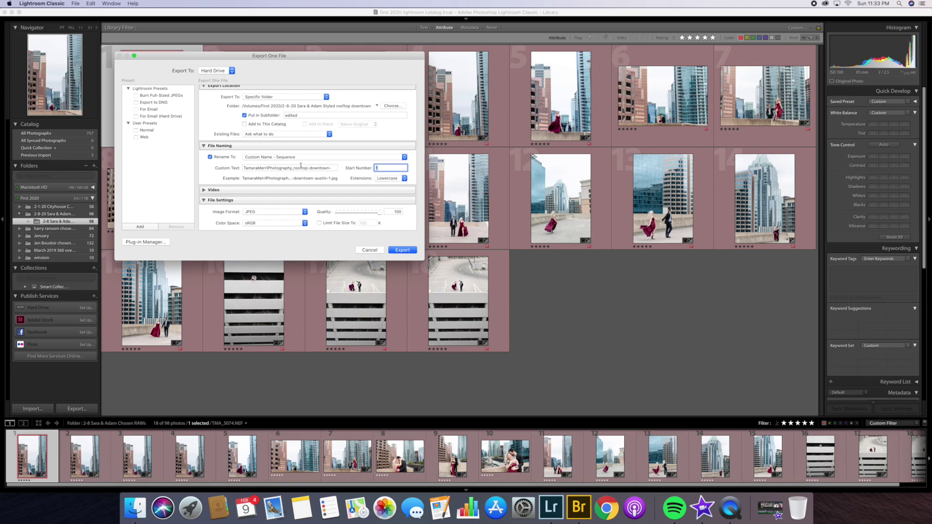
{"action": "left_click", "coordinate": [301, 165]}
{"action": "left_click_drag", "start_coordinate": [293, 168], "coordinate": [332, 168]}
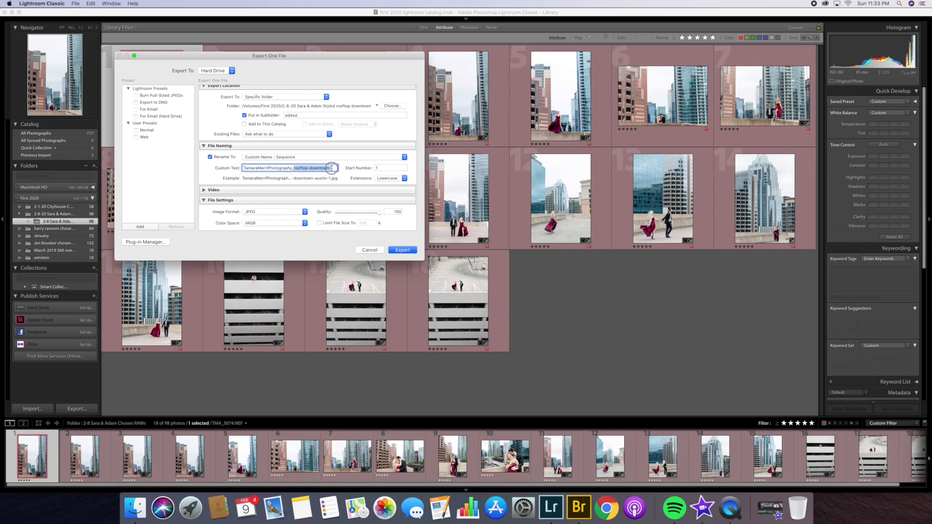
{"action": "left_click", "coordinate": [329, 168]}
{"action": "left_click", "coordinate": [375, 168]}
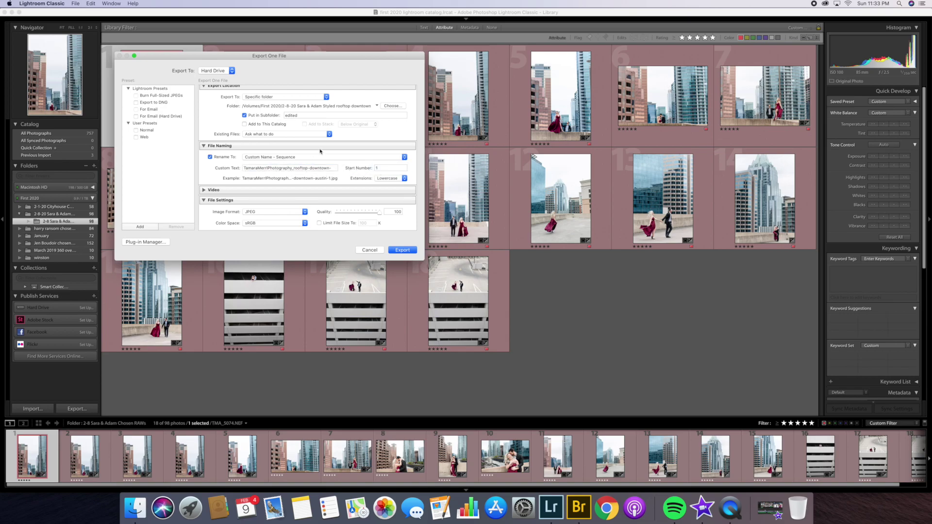
- Review the remaining export settings and export the photo as a renamed JPEG
{"action": "scroll", "coordinate": [380, 212], "scroll_direction": "down", "scroll_amount": 5}
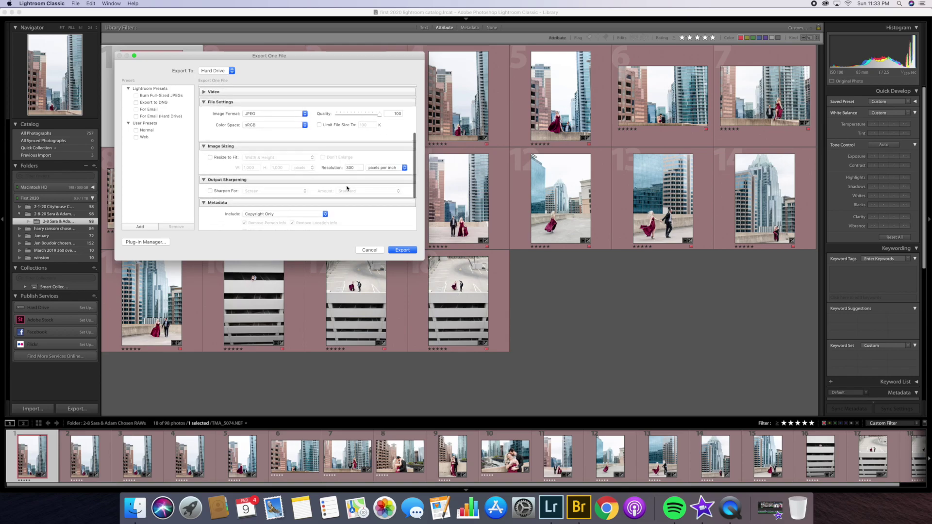
{"action": "scroll", "coordinate": [290, 222], "scroll_direction": "down", "scroll_amount": 2}
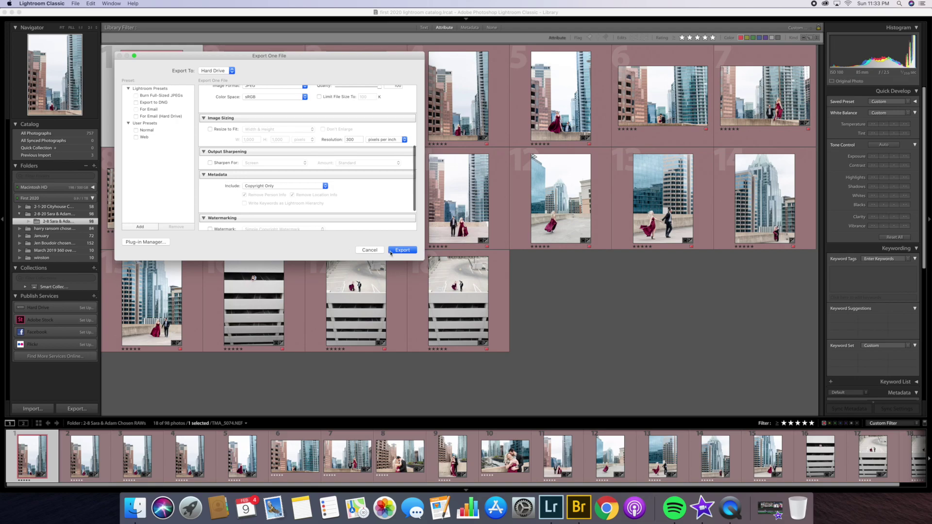
{"action": "left_click", "coordinate": [370, 250]}
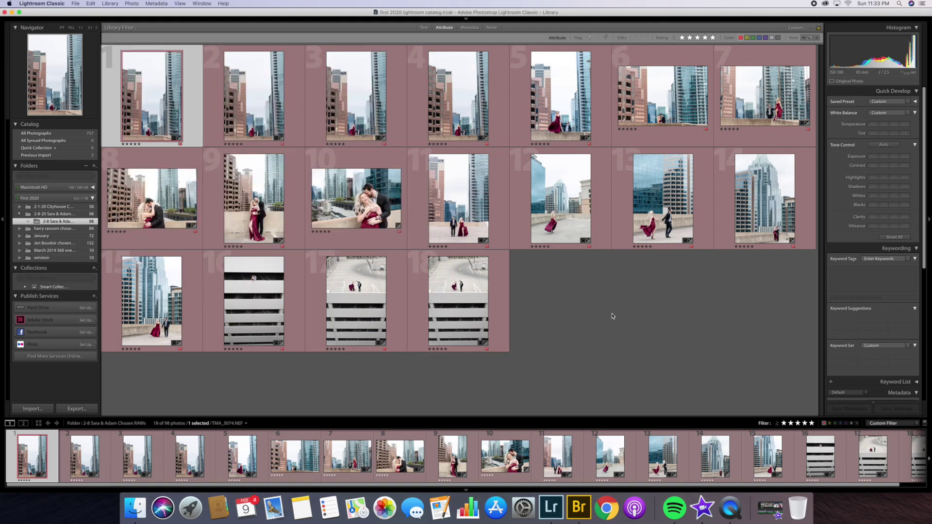